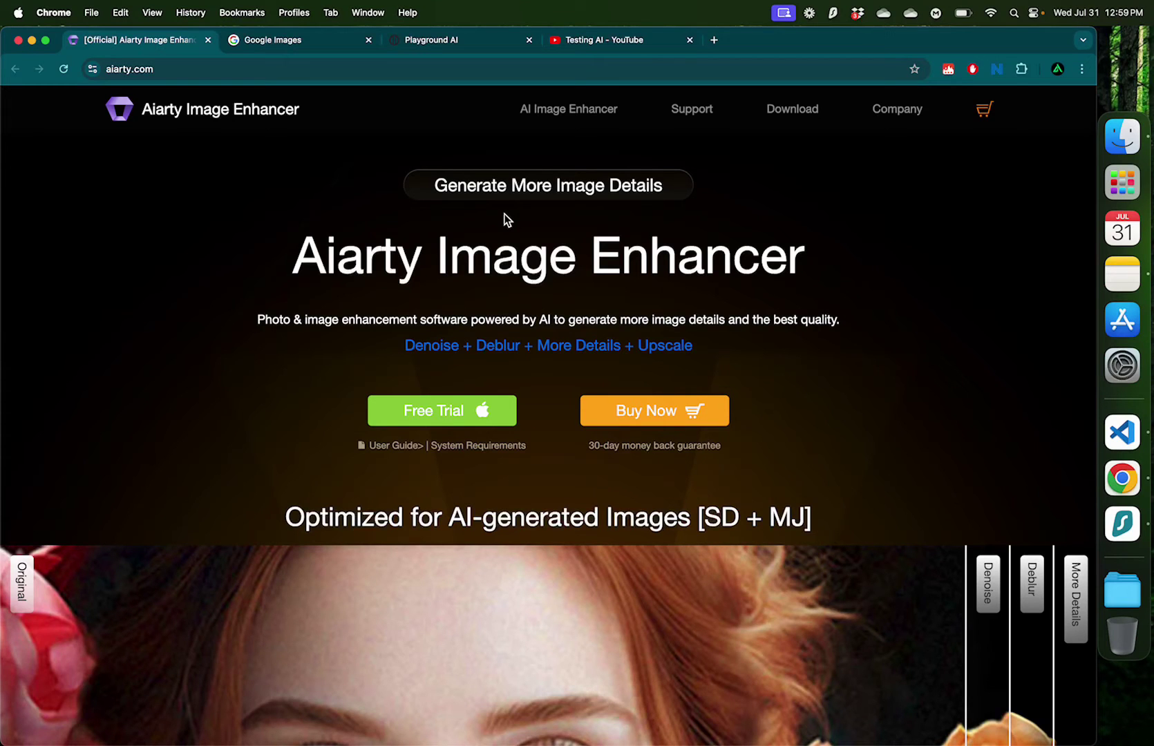
Scroll the Aiarty website and highlight the tagline about AI-powered image enhancement
scroll(504, 220, "up", 3)
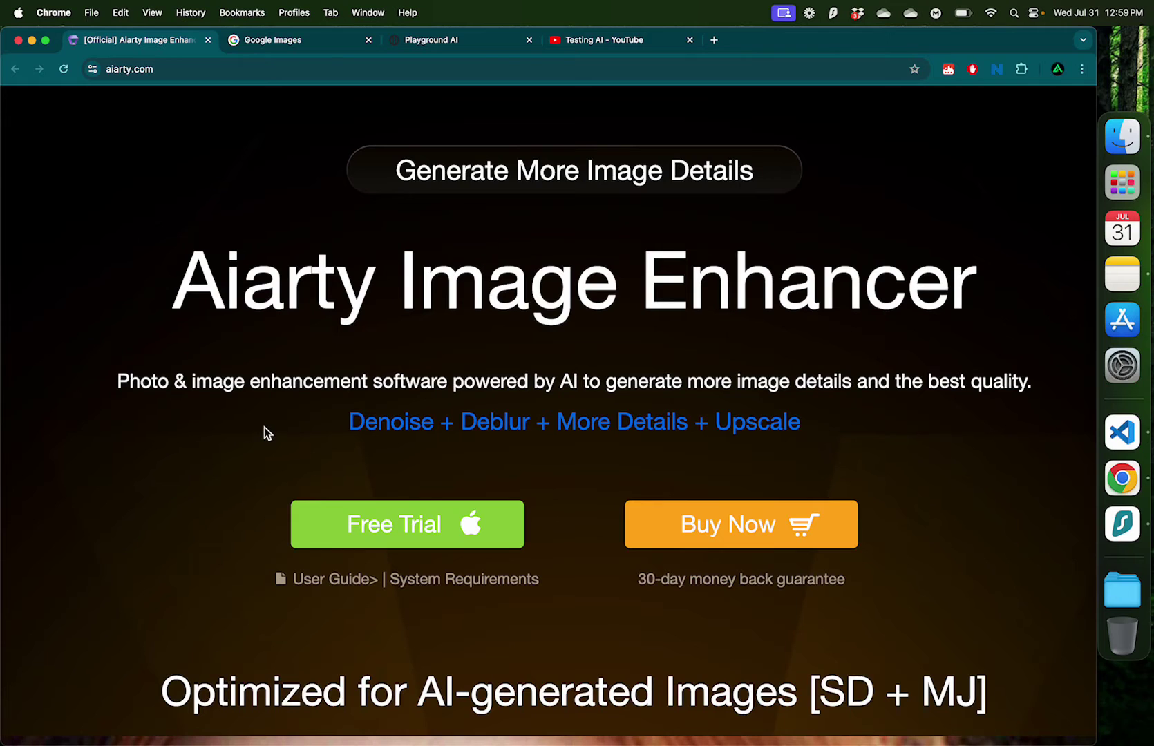
left_click_drag(116, 381, 580, 385)
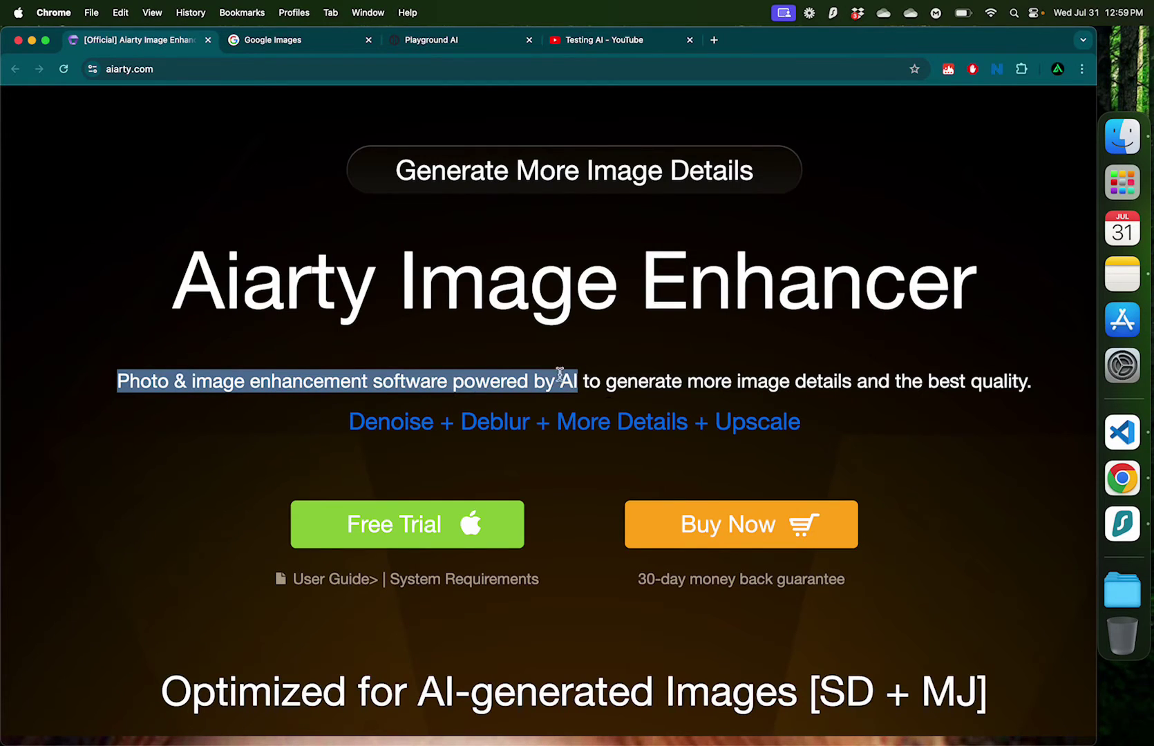
scroll(586, 379, "down", 6)
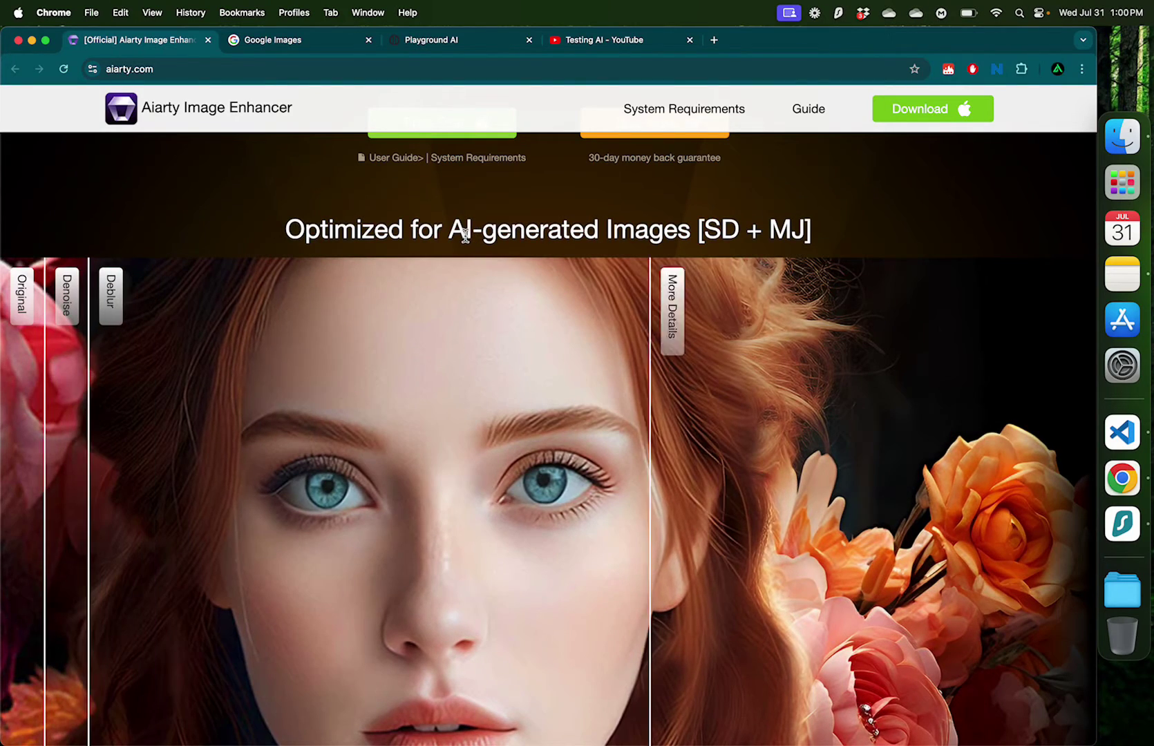
scroll(465, 240, "down", 5)
scroll(465, 241, "down", 5)
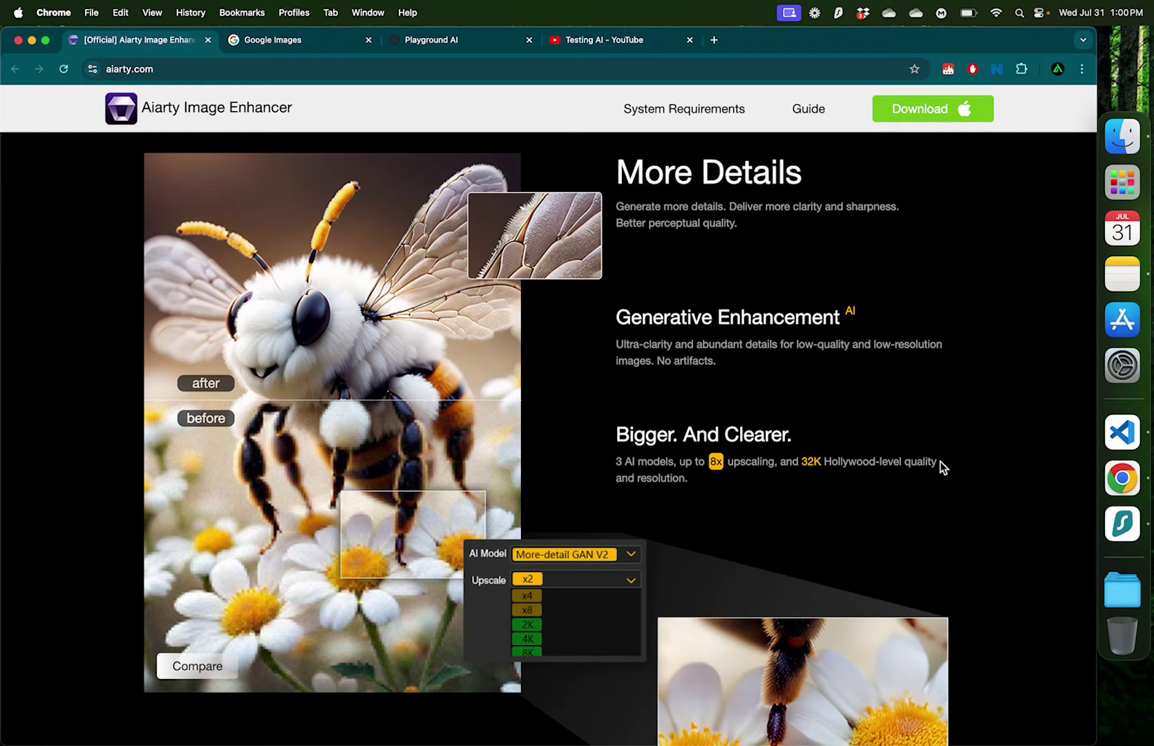
scroll(941, 468, "down", 10)
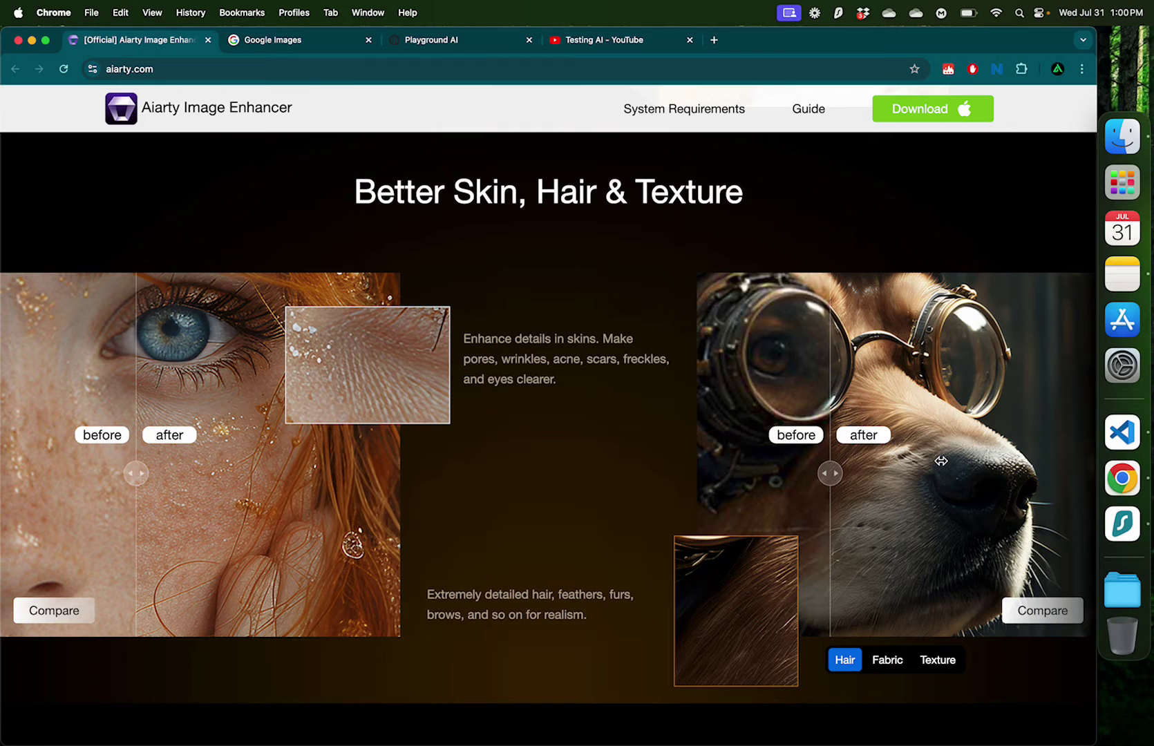
scroll(941, 461, "down", 3)
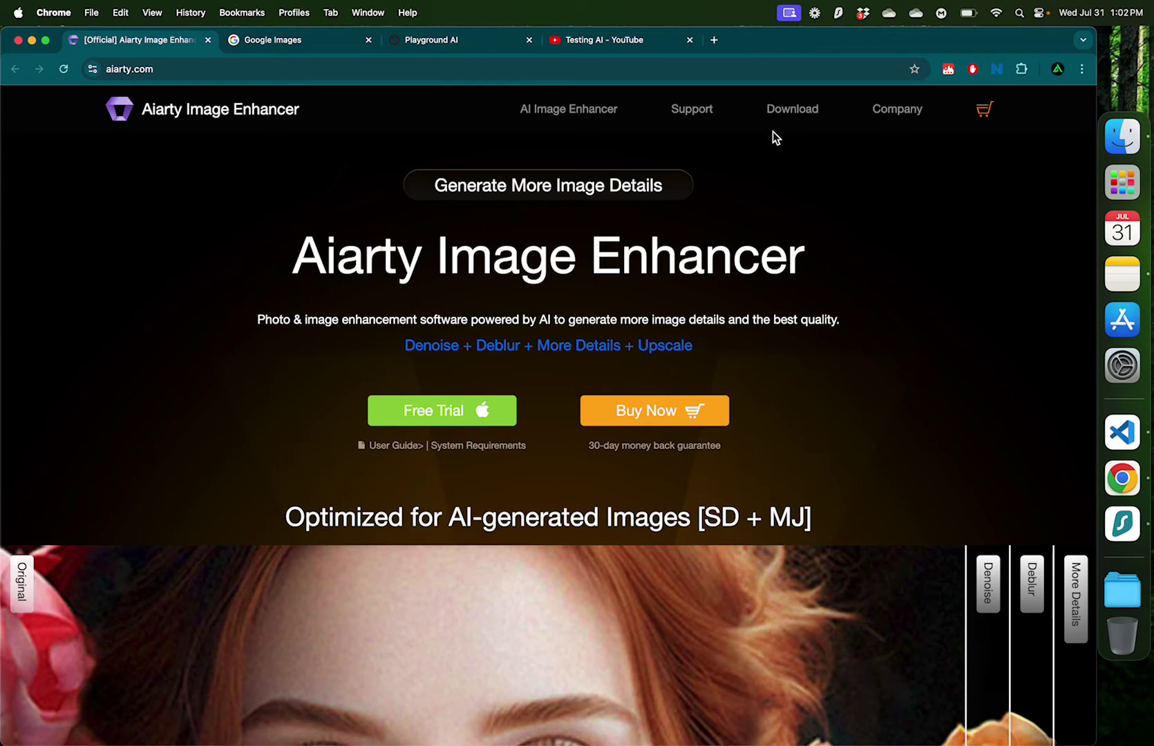
Go to the Aiarty download page and launch Aiarty Image Enhancer from Launchpad
left_click(808, 111)
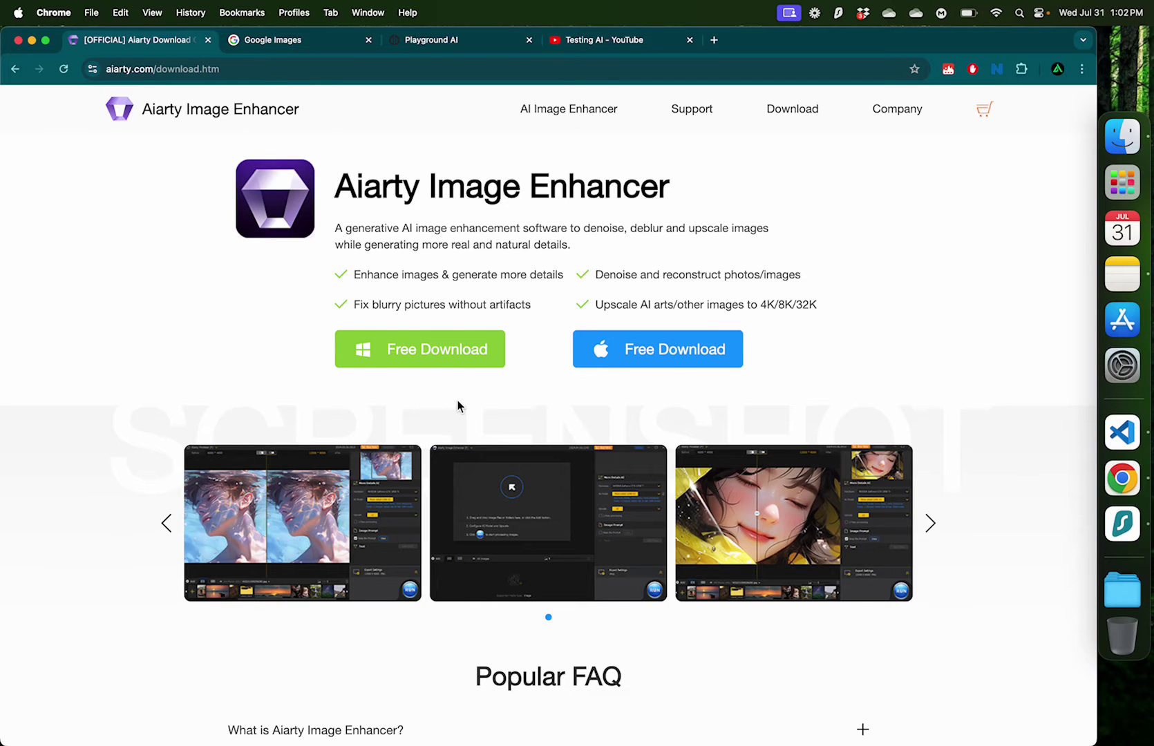
scroll(457, 401, "down", 15)
left_click(1123, 182)
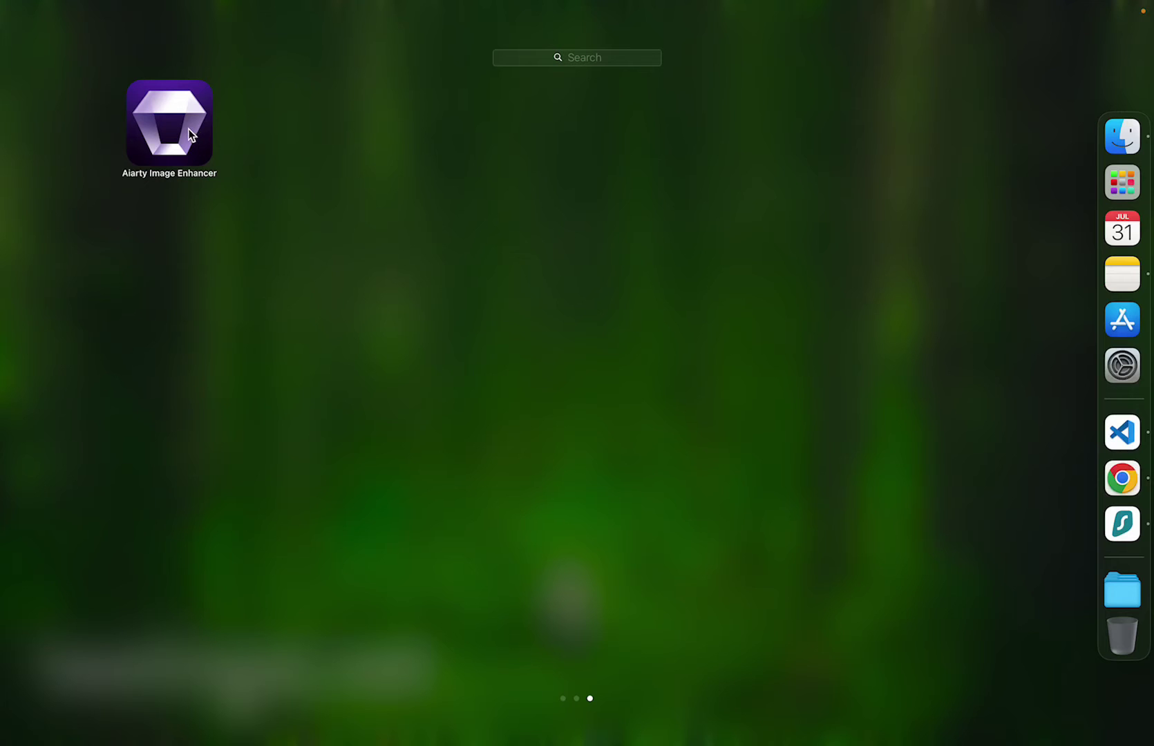
left_click(169, 123)
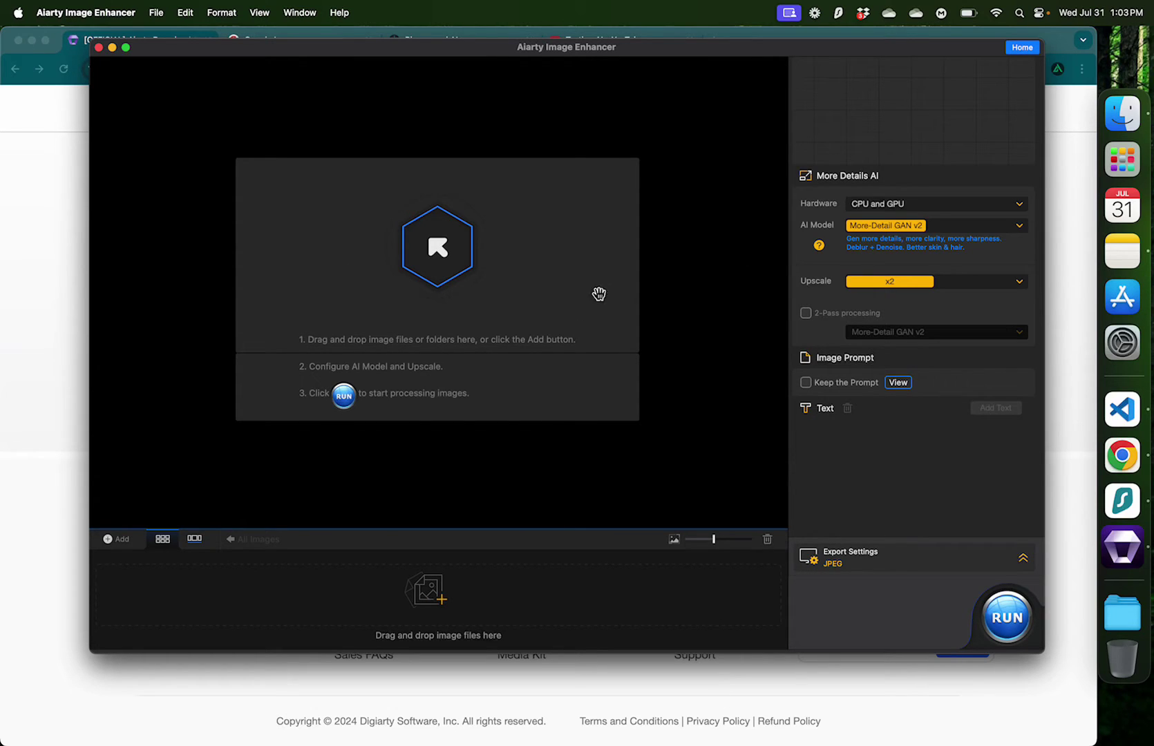
left_click(1004, 206)
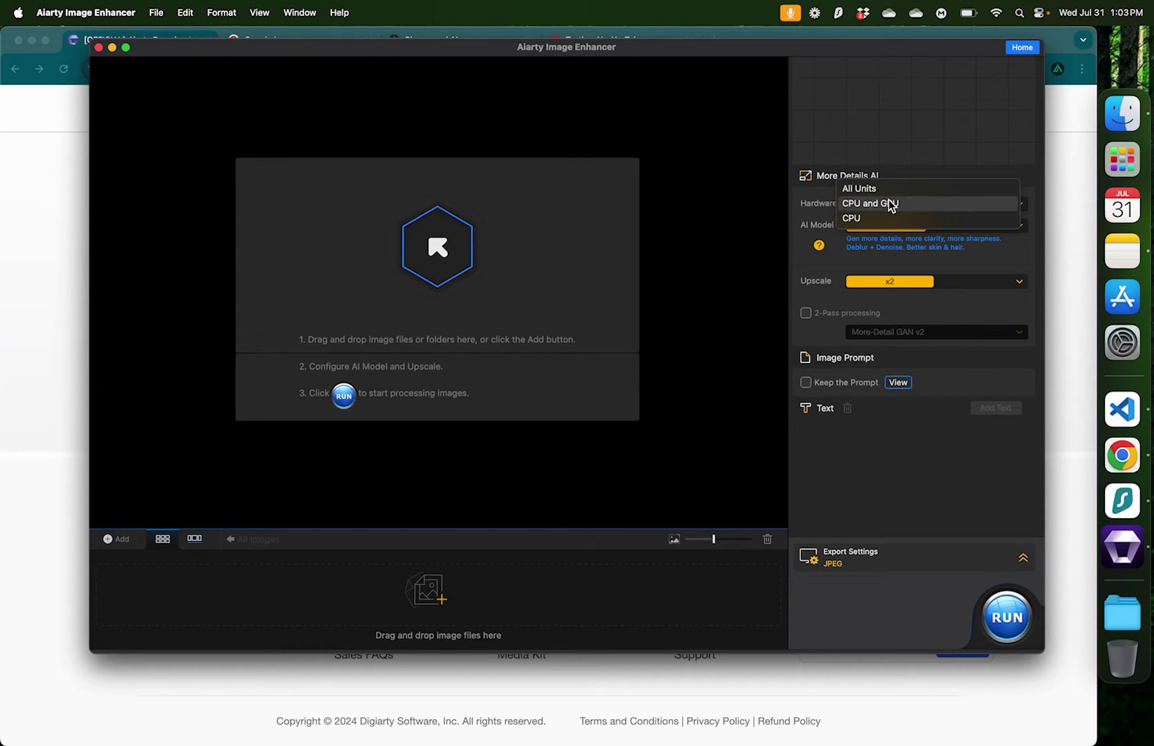
left_click(804, 215)
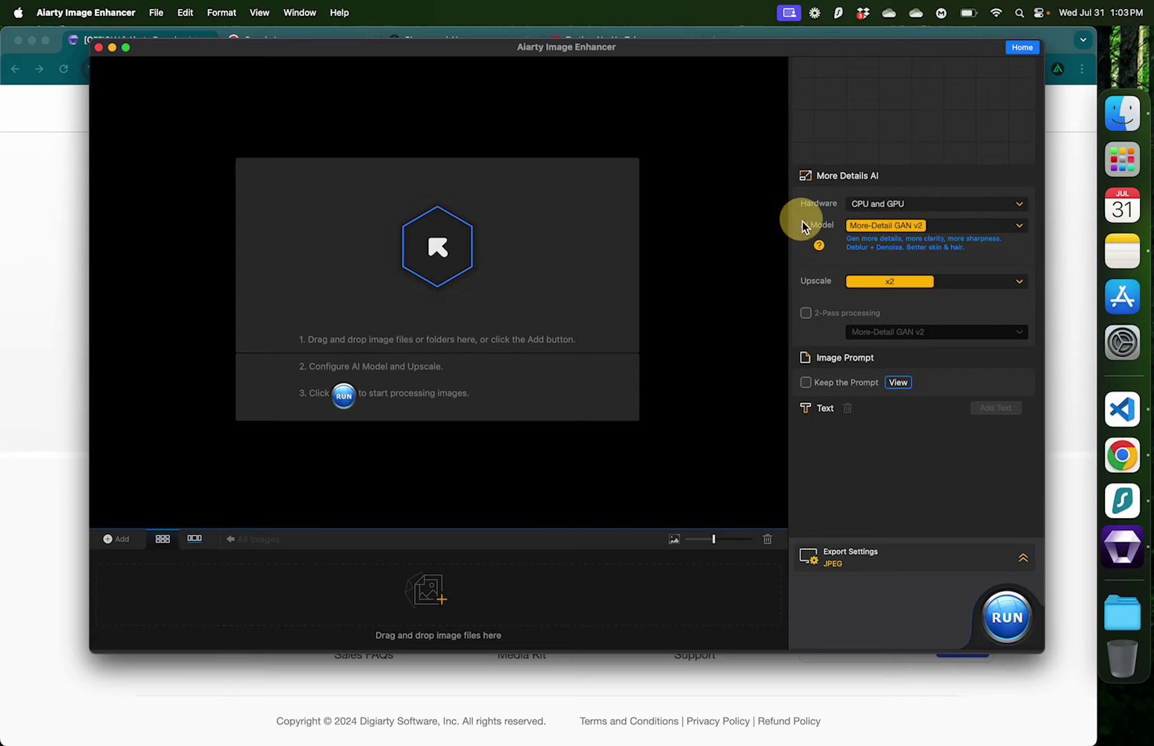
left_click(1020, 226)
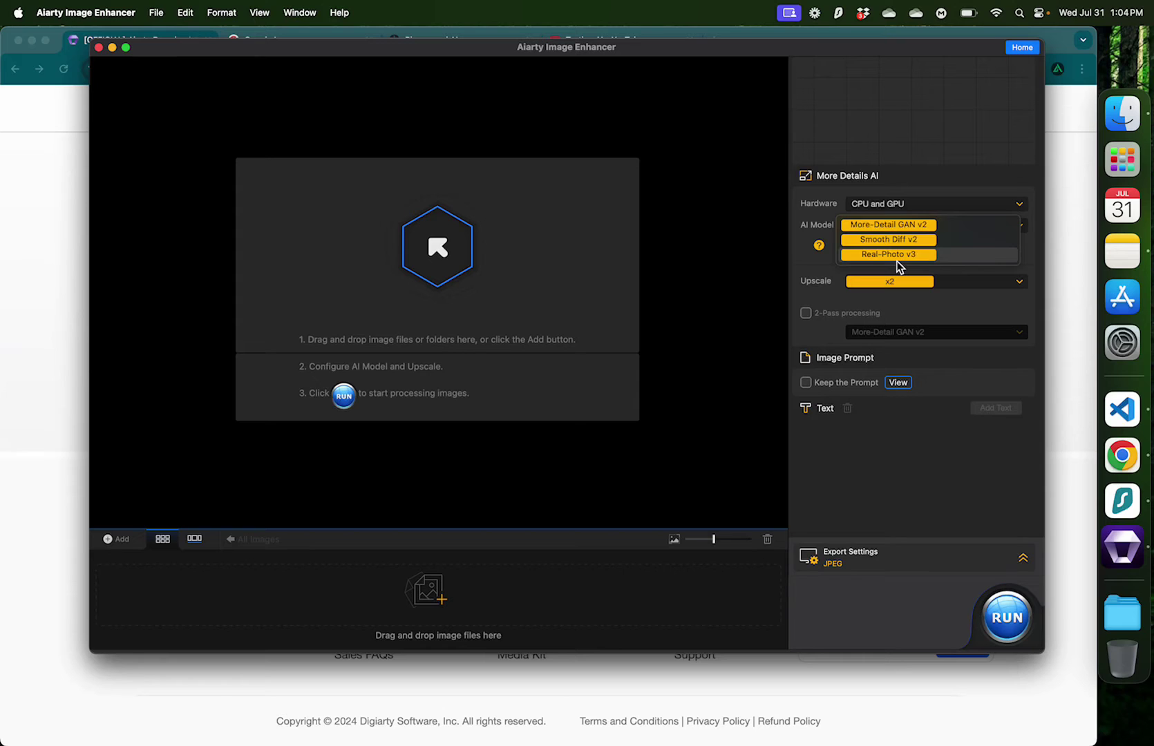
Keep More-Detail GAN v2 at x2, enable Keep the Prompt, and bring Chrome forward
left_click(1020, 287)
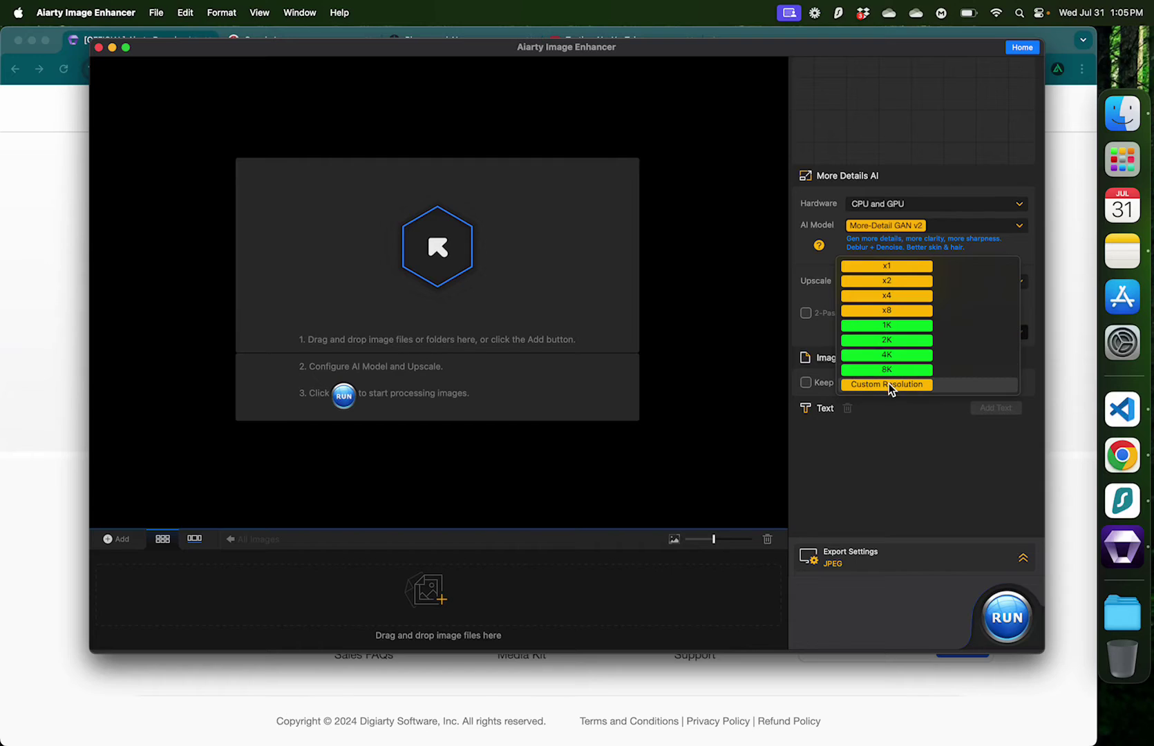
left_click(865, 446)
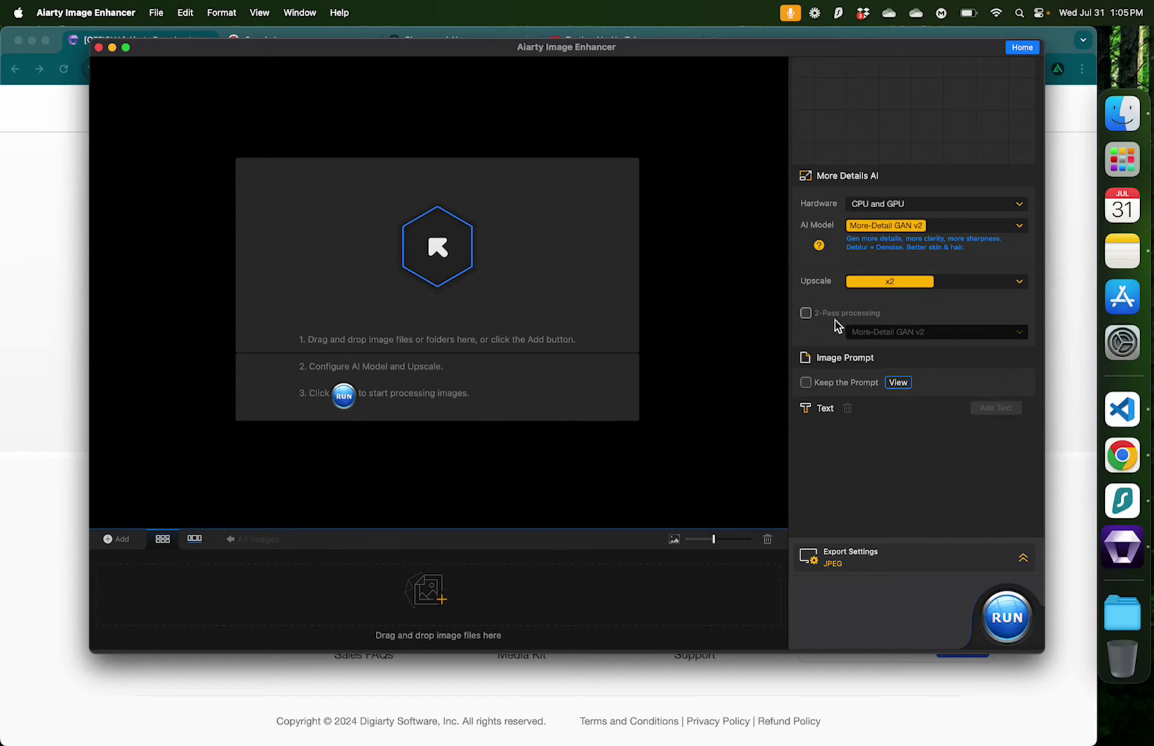
left_click(806, 384)
left_click(335, 35)
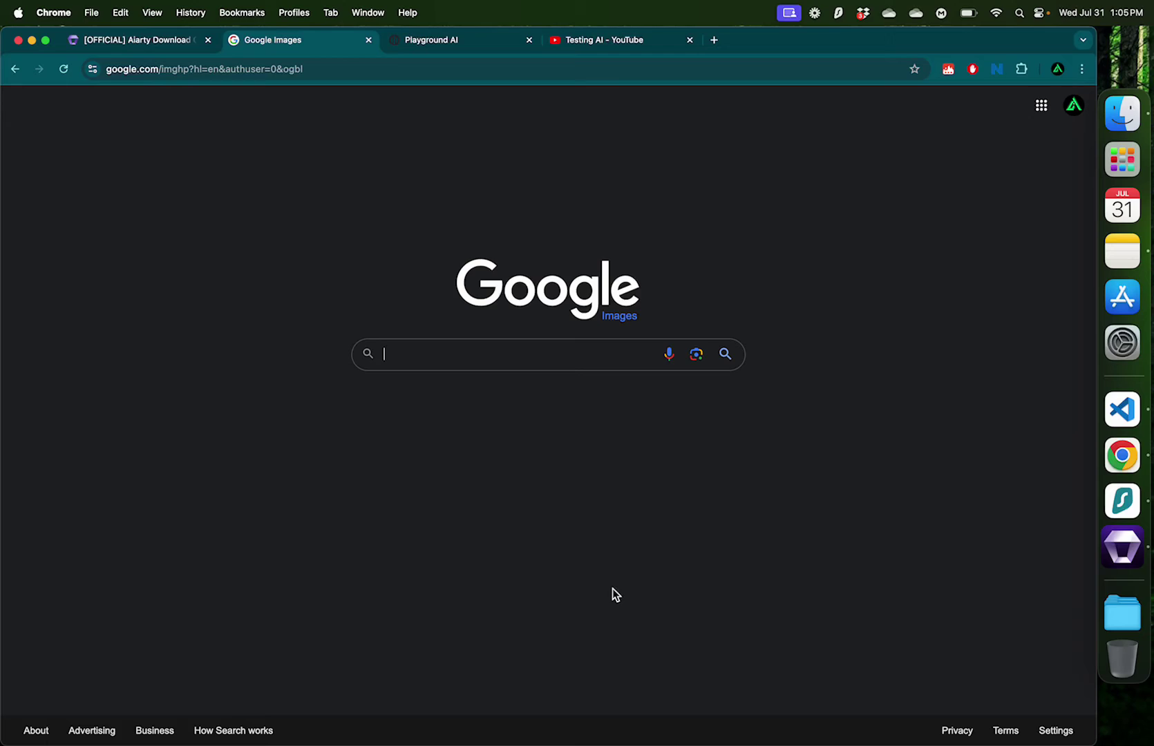
Scroll through the Playground AI image gallery
left_click(465, 39)
scroll(542, 568, "down", 10)
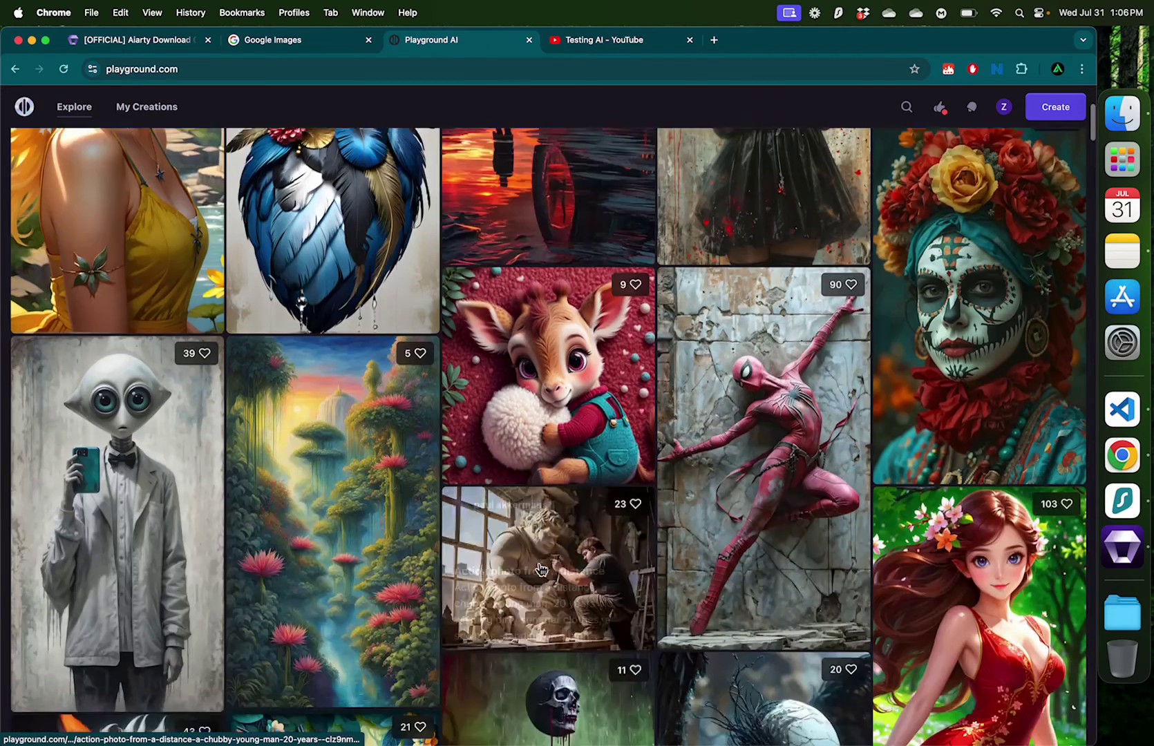
scroll(542, 568, "down", 5)
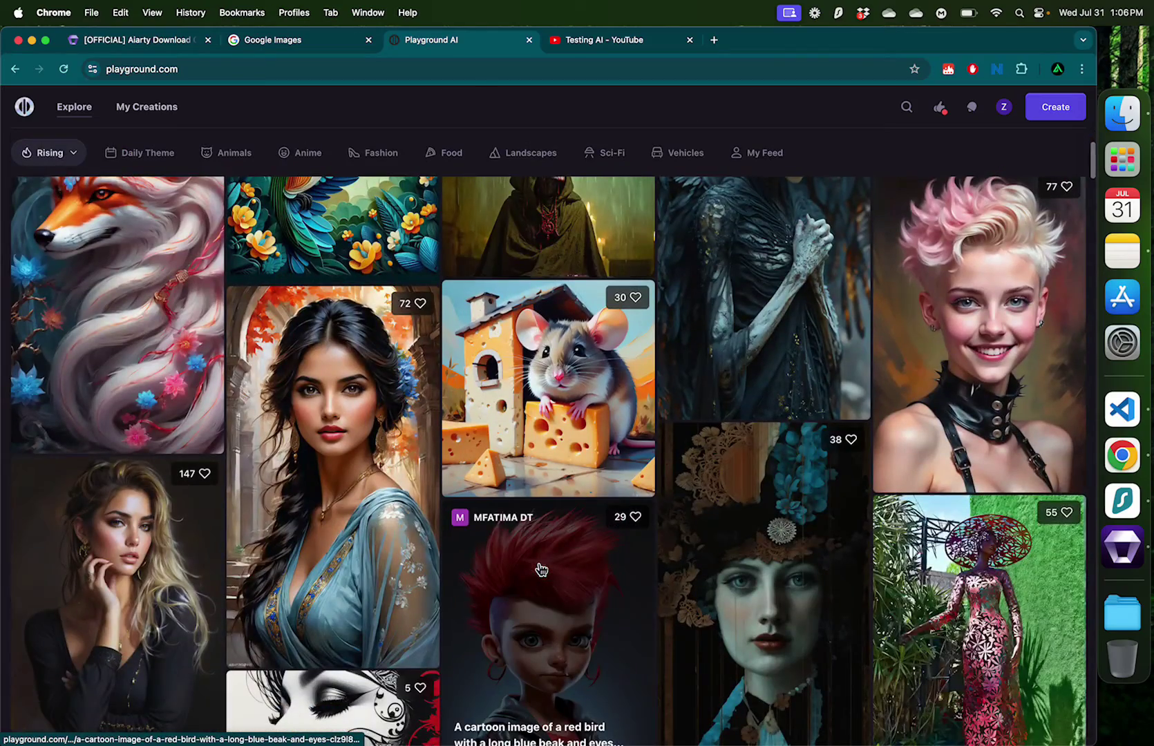
scroll(542, 568, "down", 15)
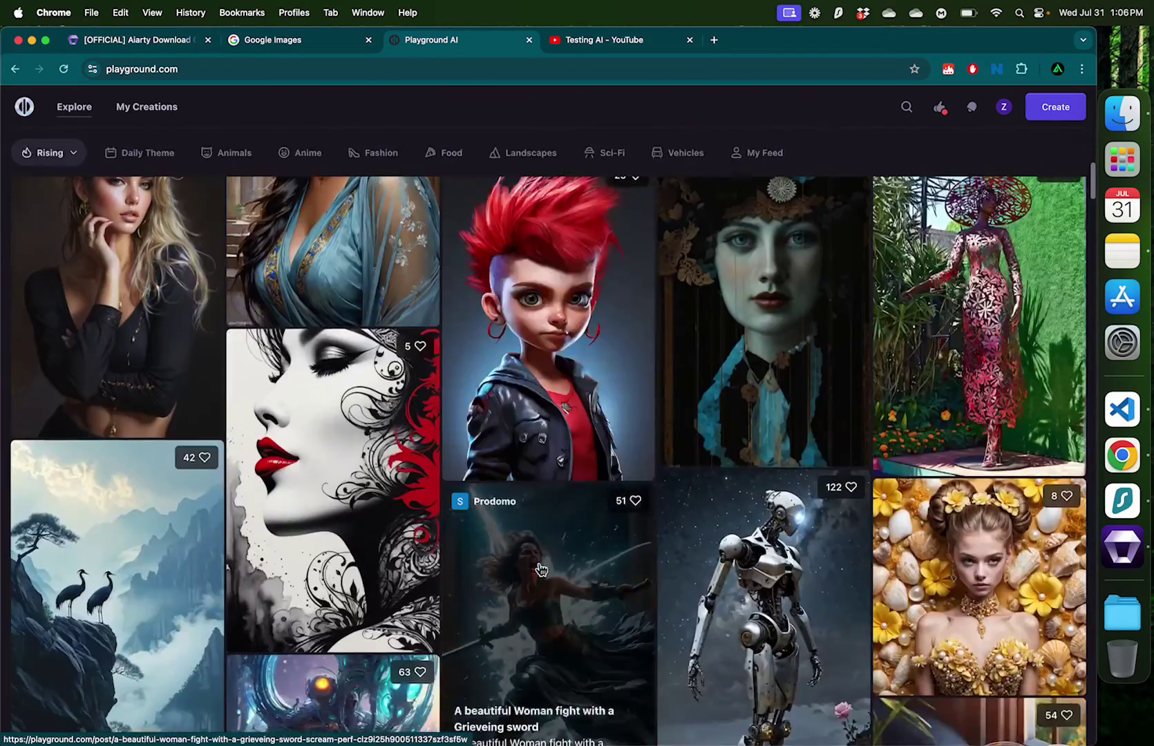
scroll(641, 454, "down", 4)
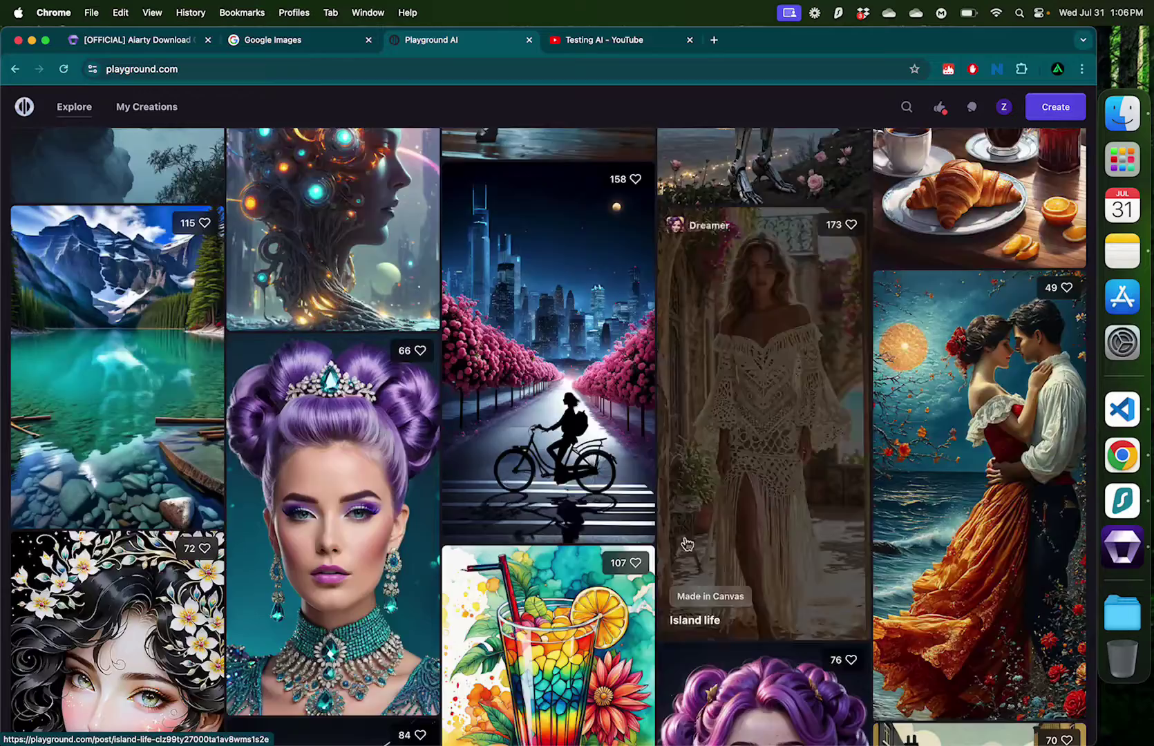
scroll(547, 491, "down", 12)
scroll(546, 490, "down", 15)
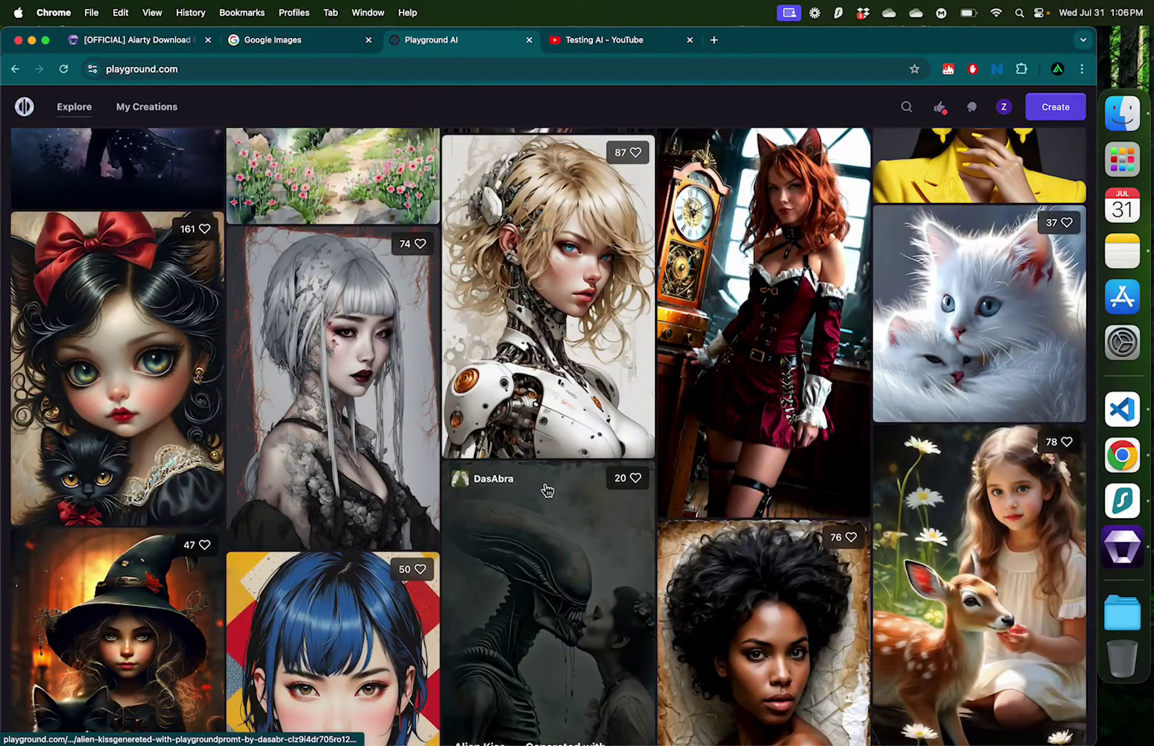
scroll(547, 490, "down", 3)
Search Google Images for 'cat'
key("super+2")
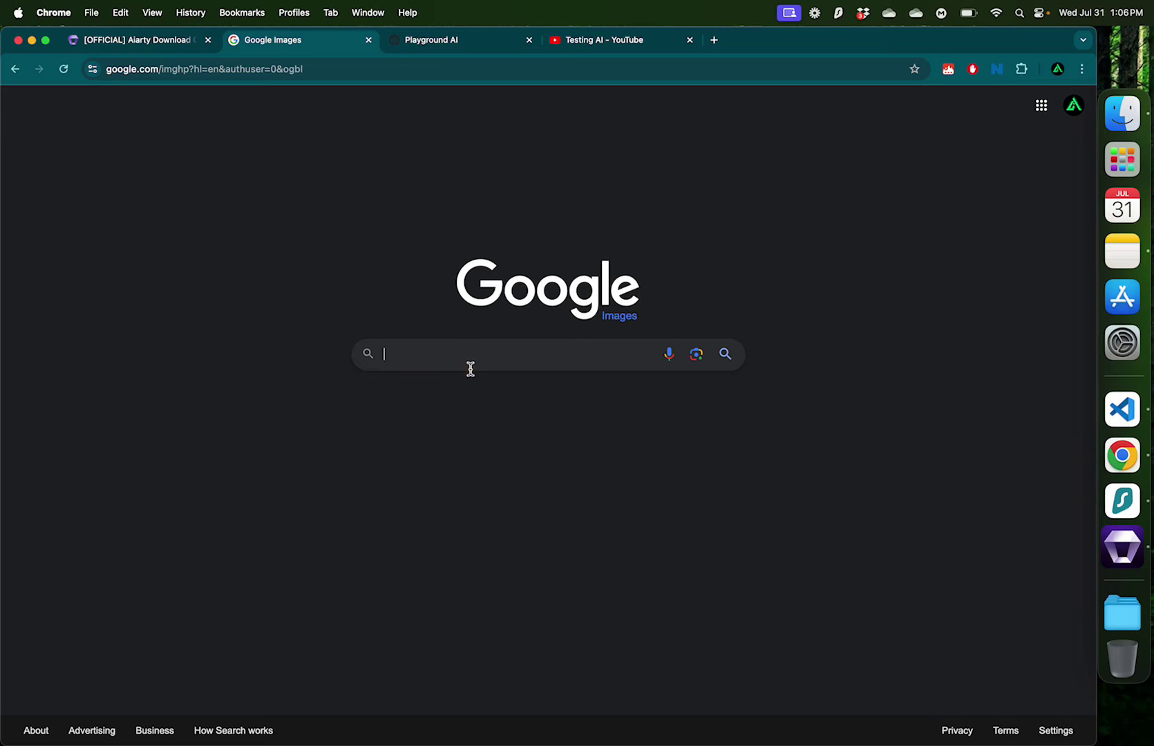
type("cat")
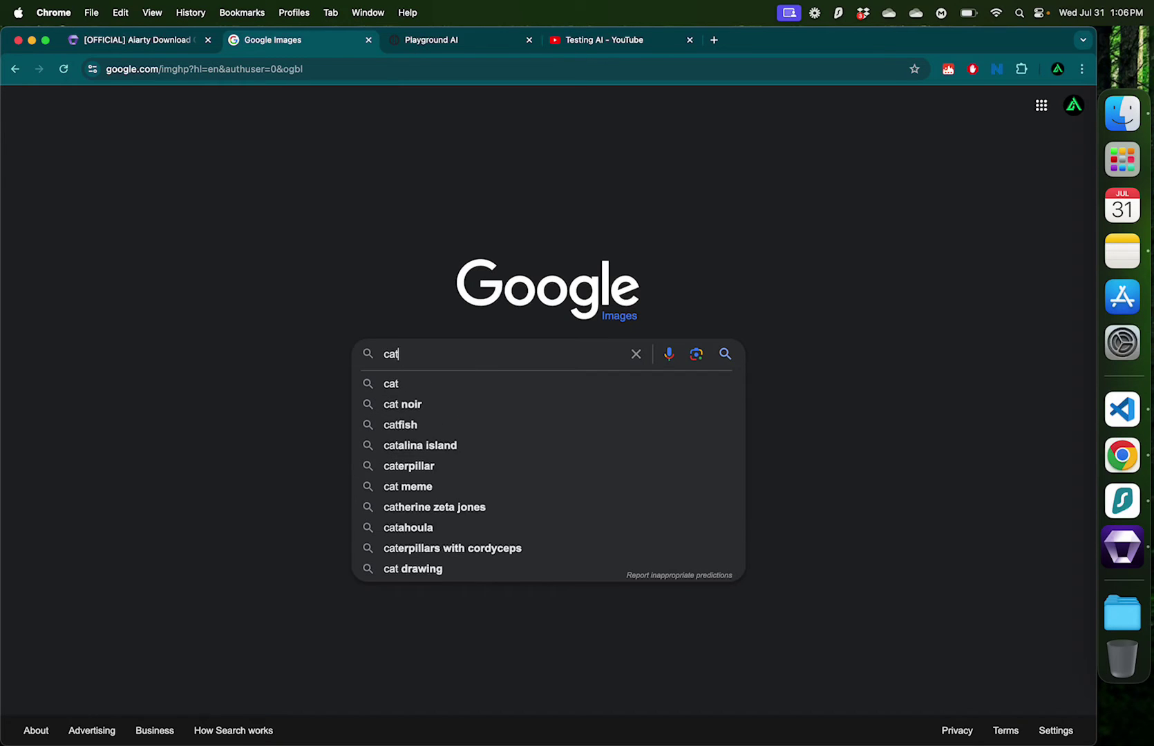
key("Return")
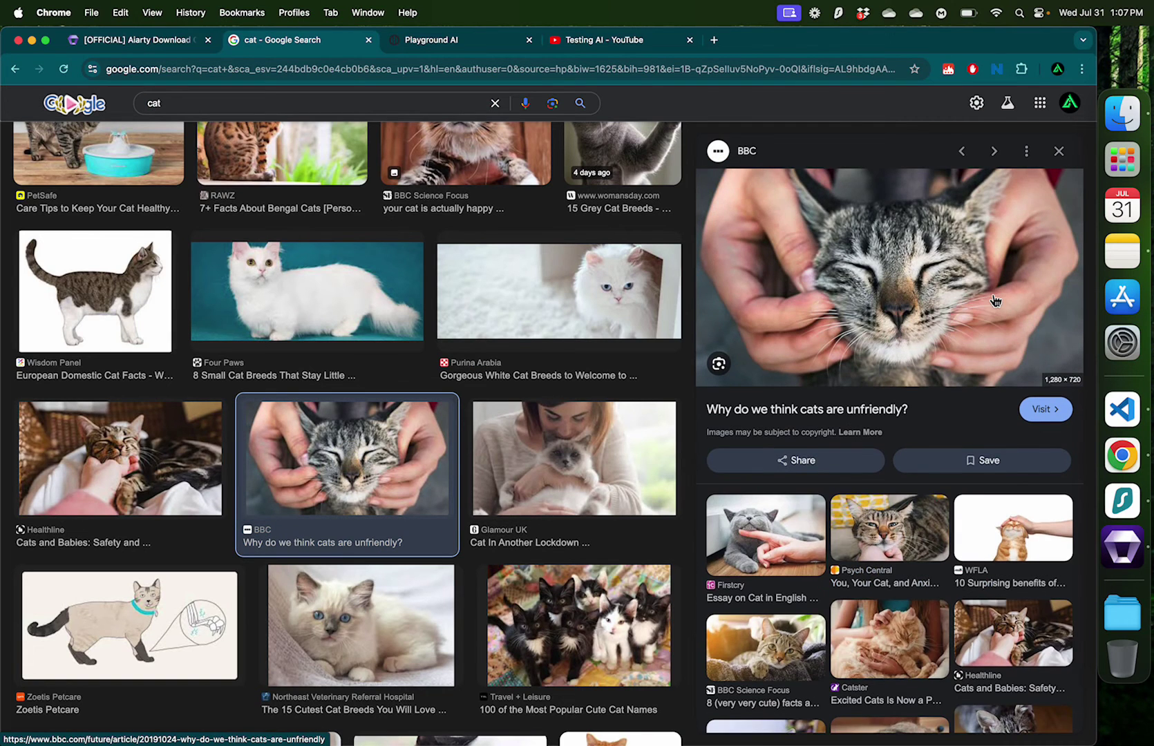
scroll(997, 304, "up", 5)
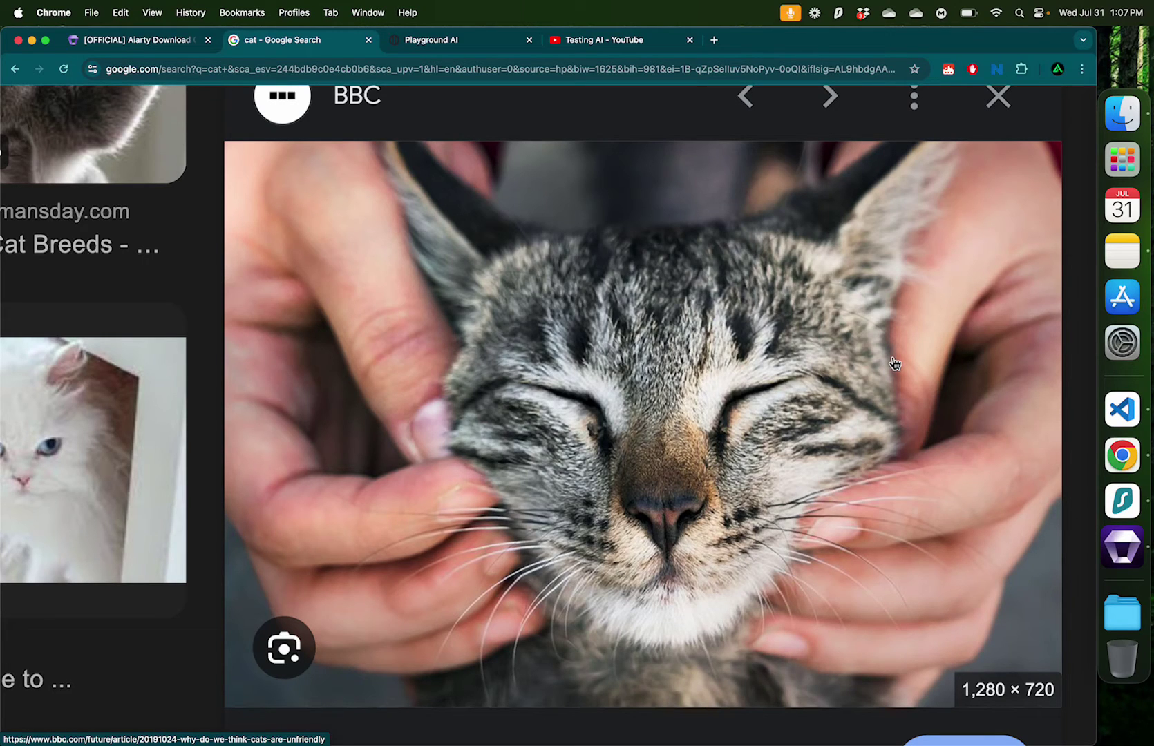
Capture a region screenshot of the cat photo and name it 'cat original'
key("super+shift+4")
left_click_drag(330, 181, 1005, 675)
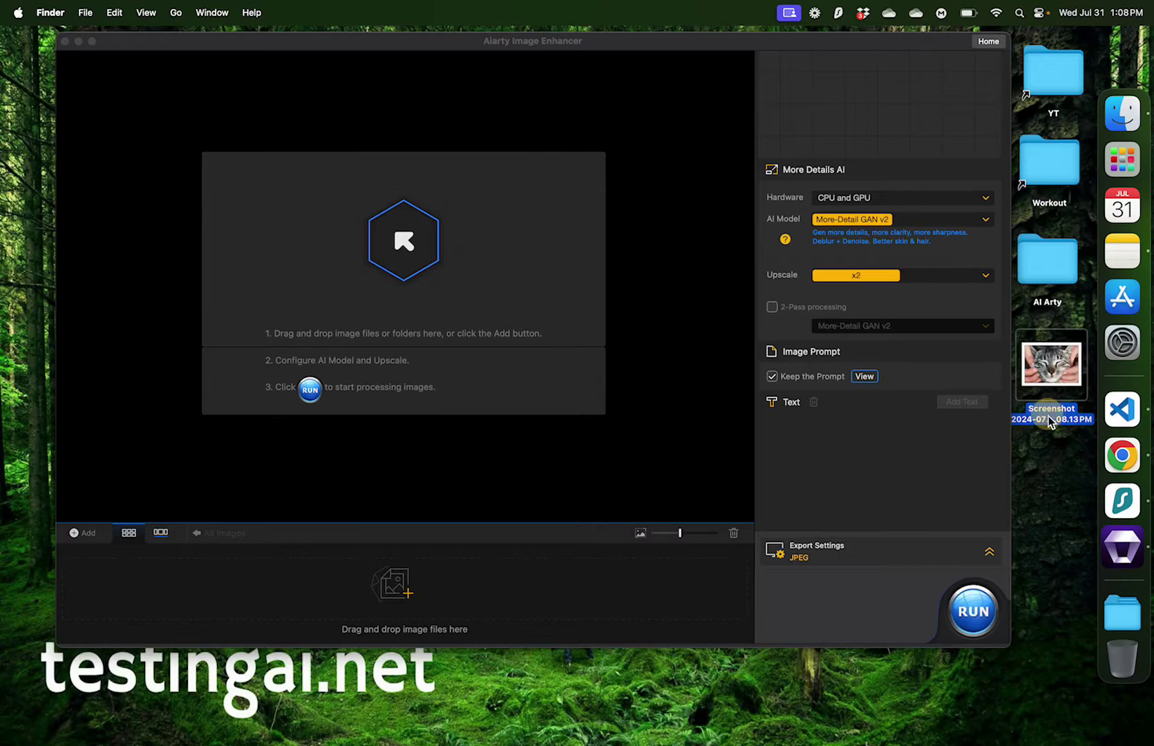
left_click(1050, 421)
type("cat ori")
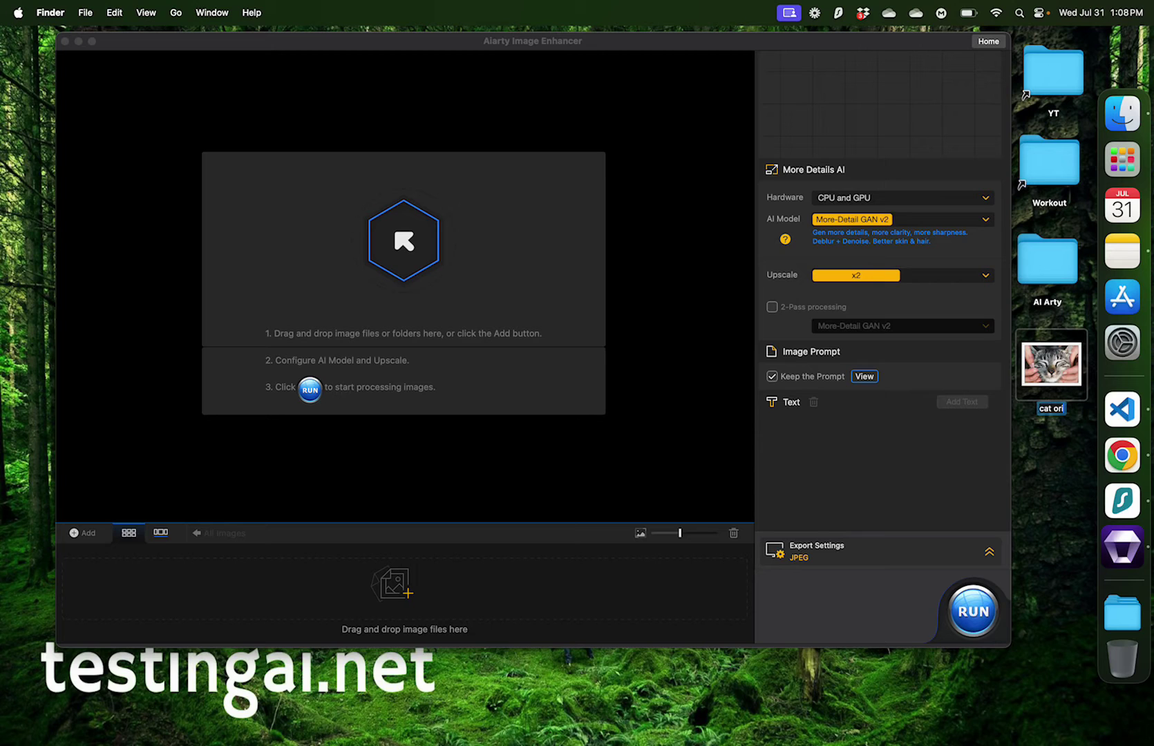
type("ginal")
Load the 'cat original' screenshot into Aiarty and compare before and after
key("Return")
left_click_drag(1055, 352, 551, 299)
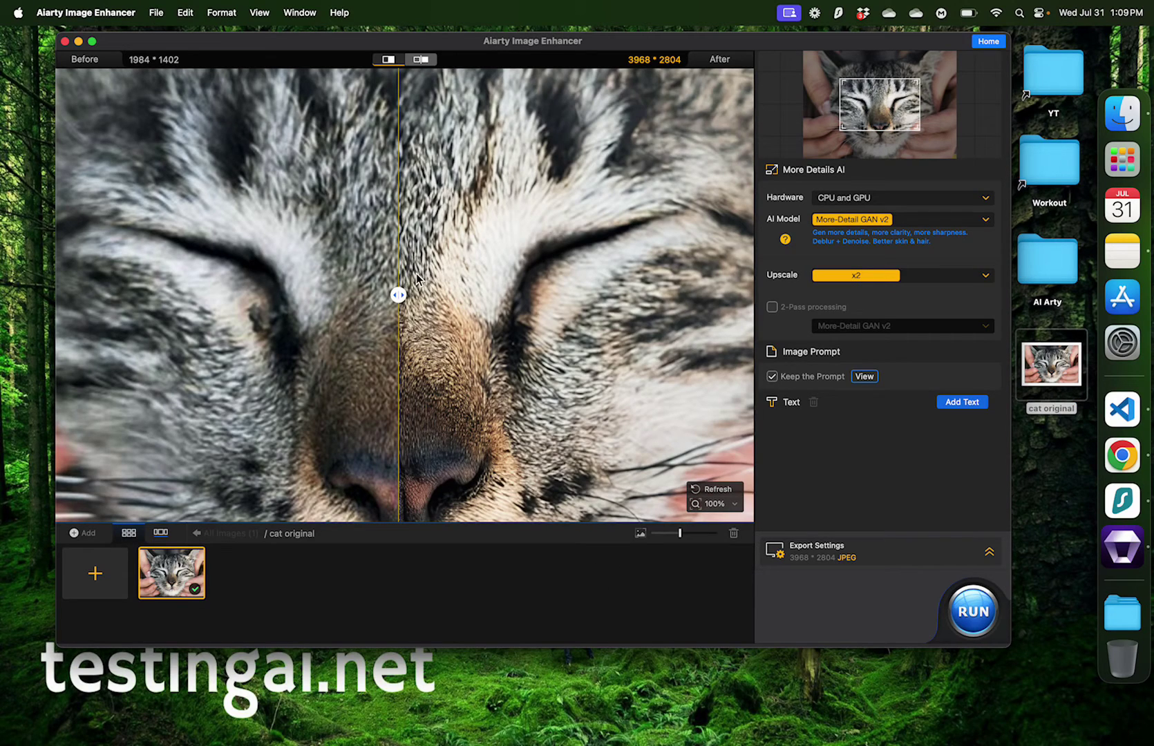
left_click_drag(399, 296, 417, 332)
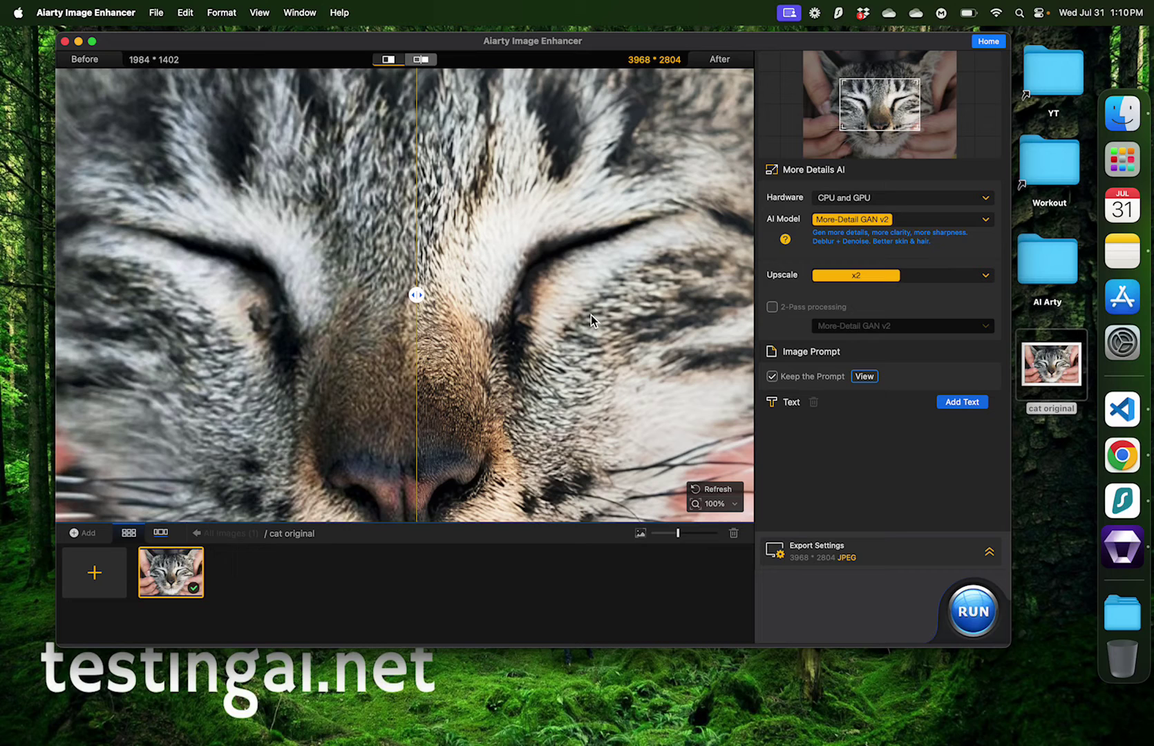
Zoom the preview to 50% and set the processing hardware to CPU
left_click(736, 505)
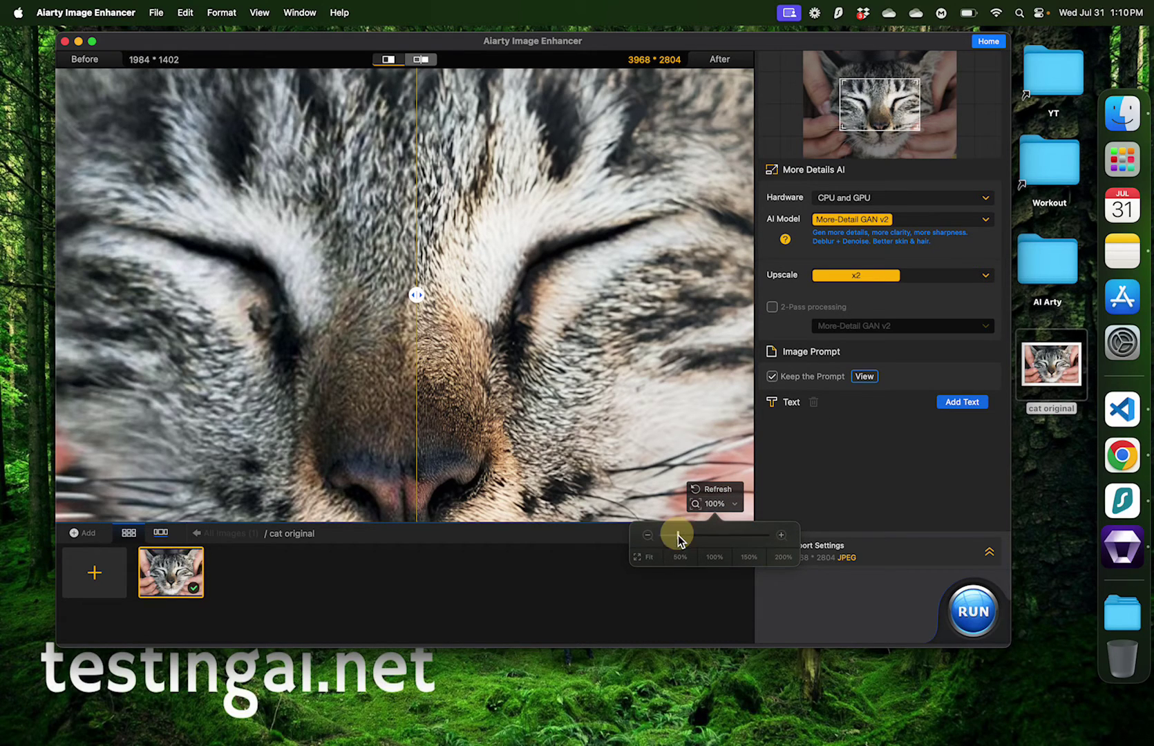
left_click_drag(678, 536, 657, 535)
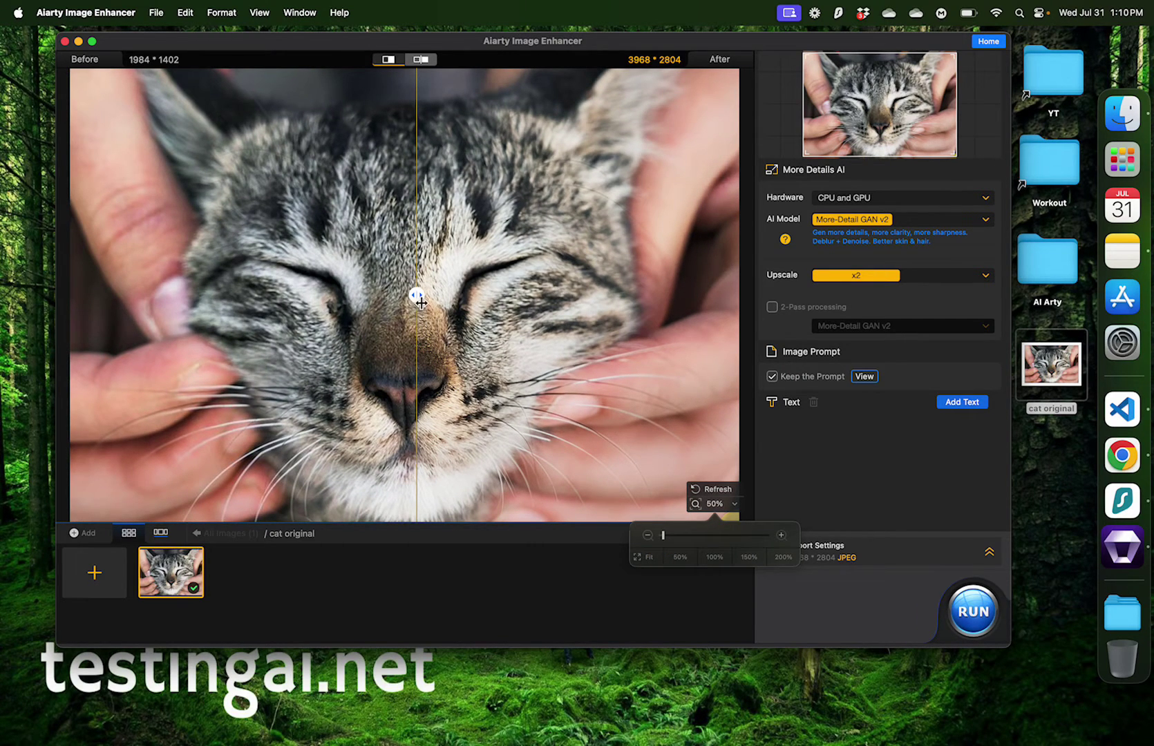
left_click_drag(417, 296, 406, 351)
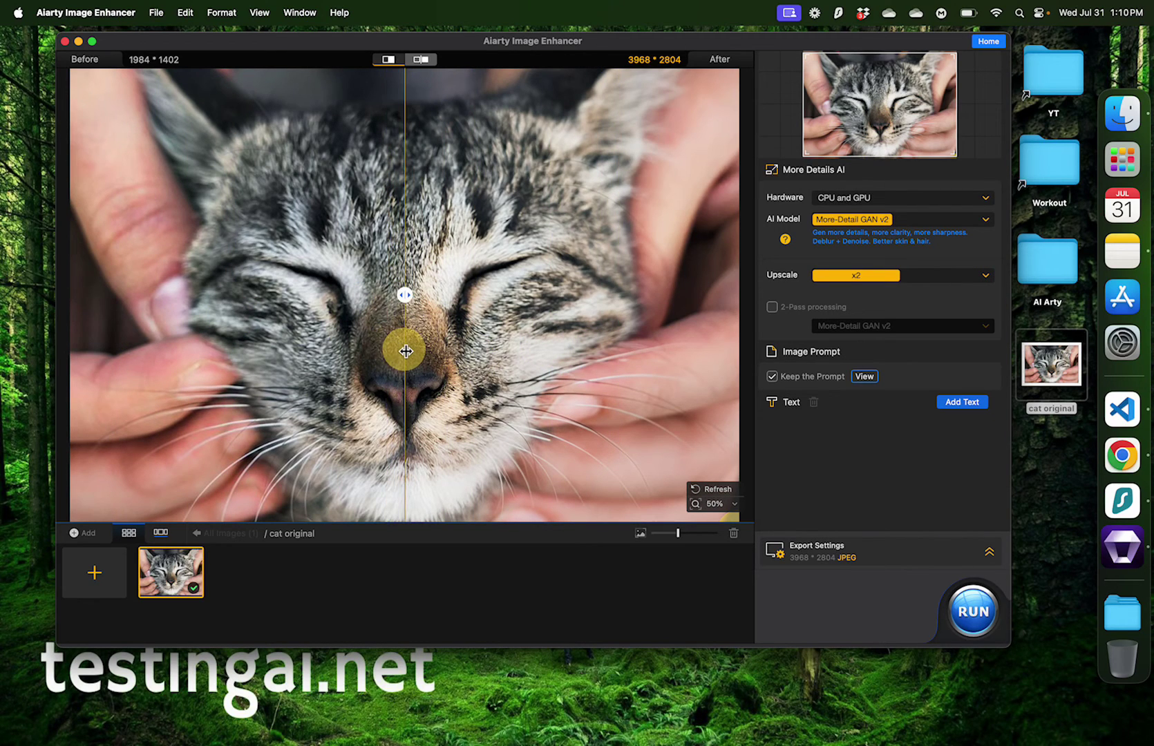
left_click(882, 199)
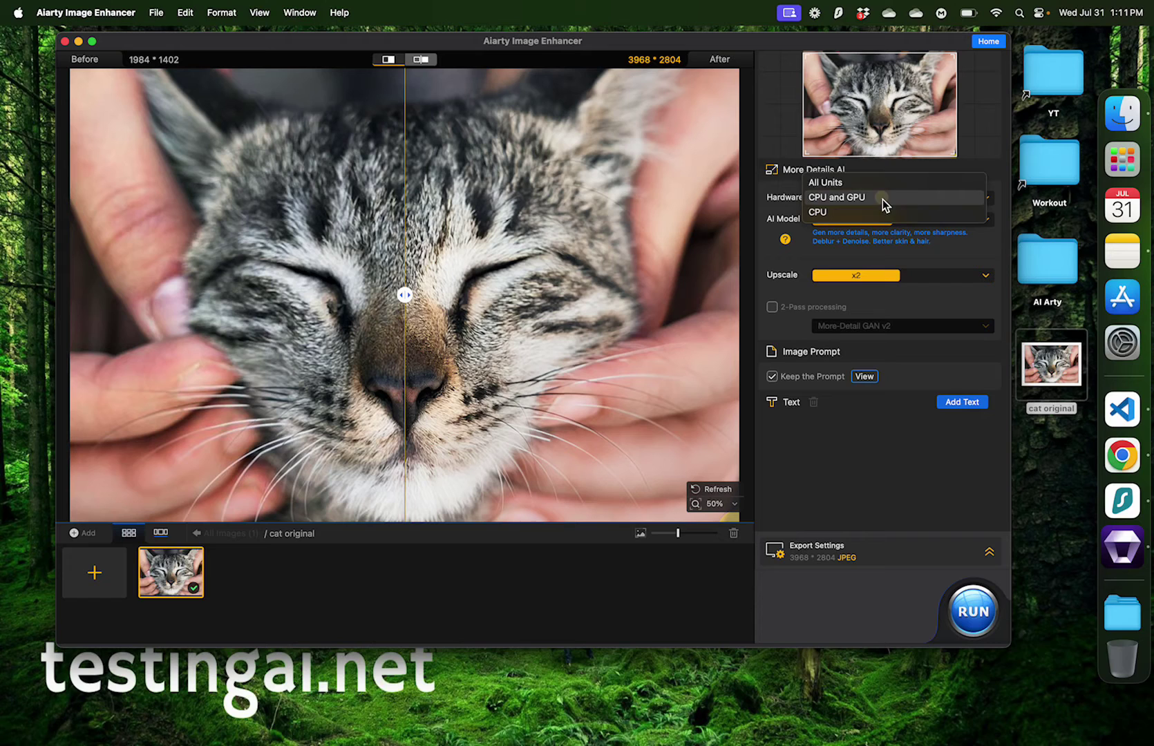
left_click(844, 213)
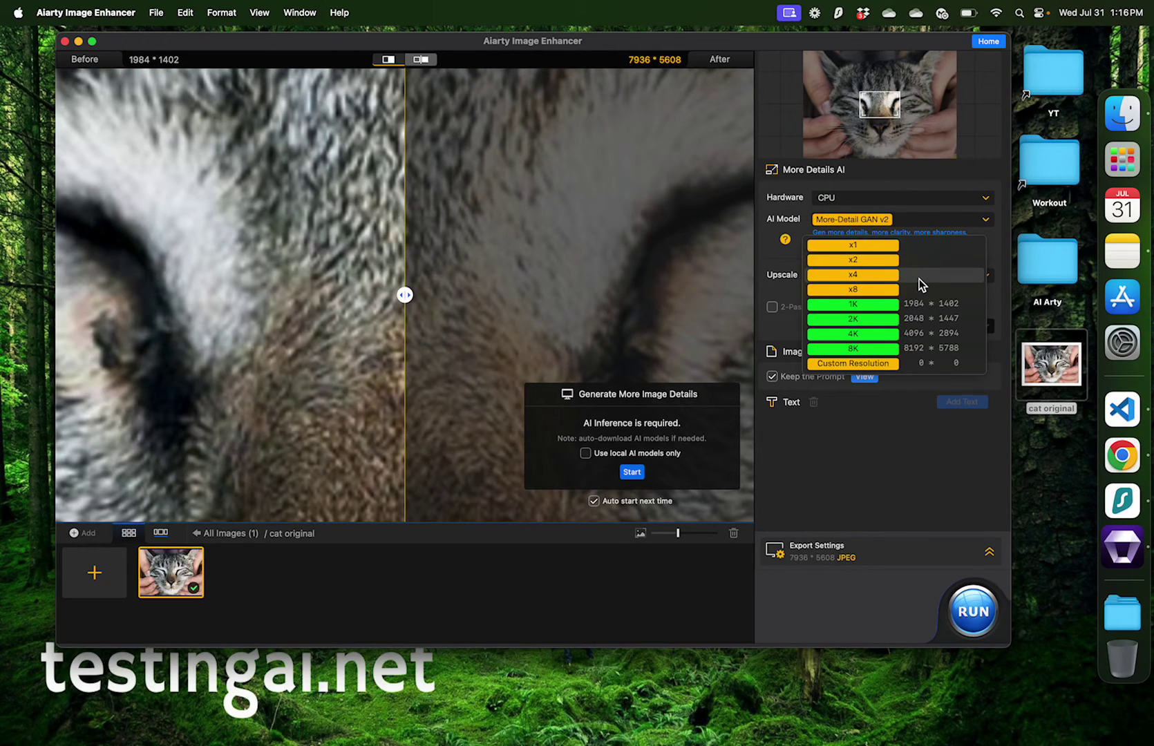
Set the cat photo's upscale to x4 and start generating more image details
left_click(919, 277)
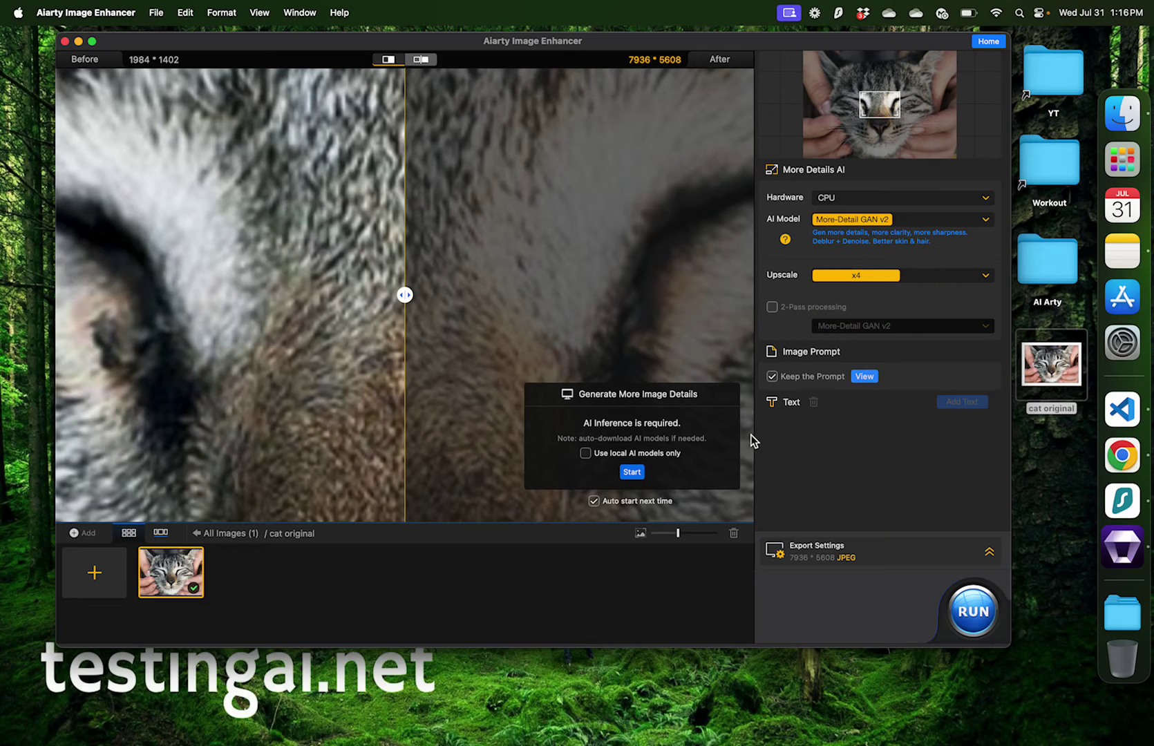
left_click(633, 473)
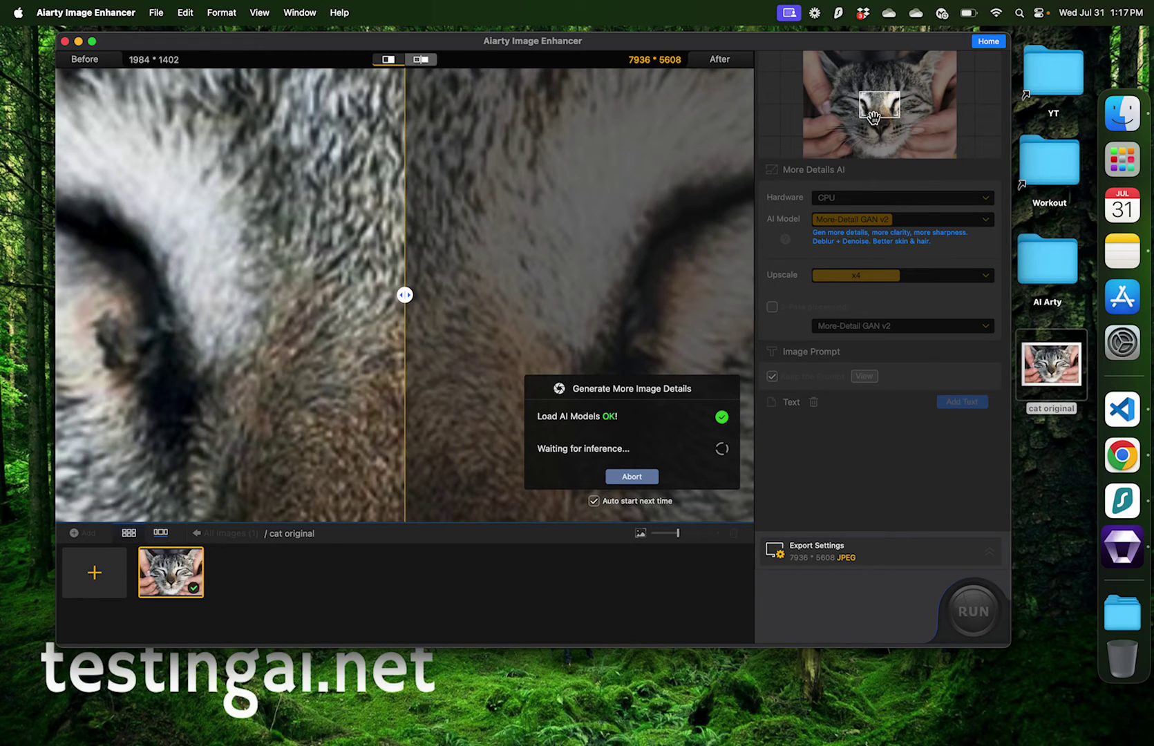
left_click_drag(878, 115, 891, 141)
Set the export output folder to Desktop > AI Arty in Export Settings
left_click(809, 551)
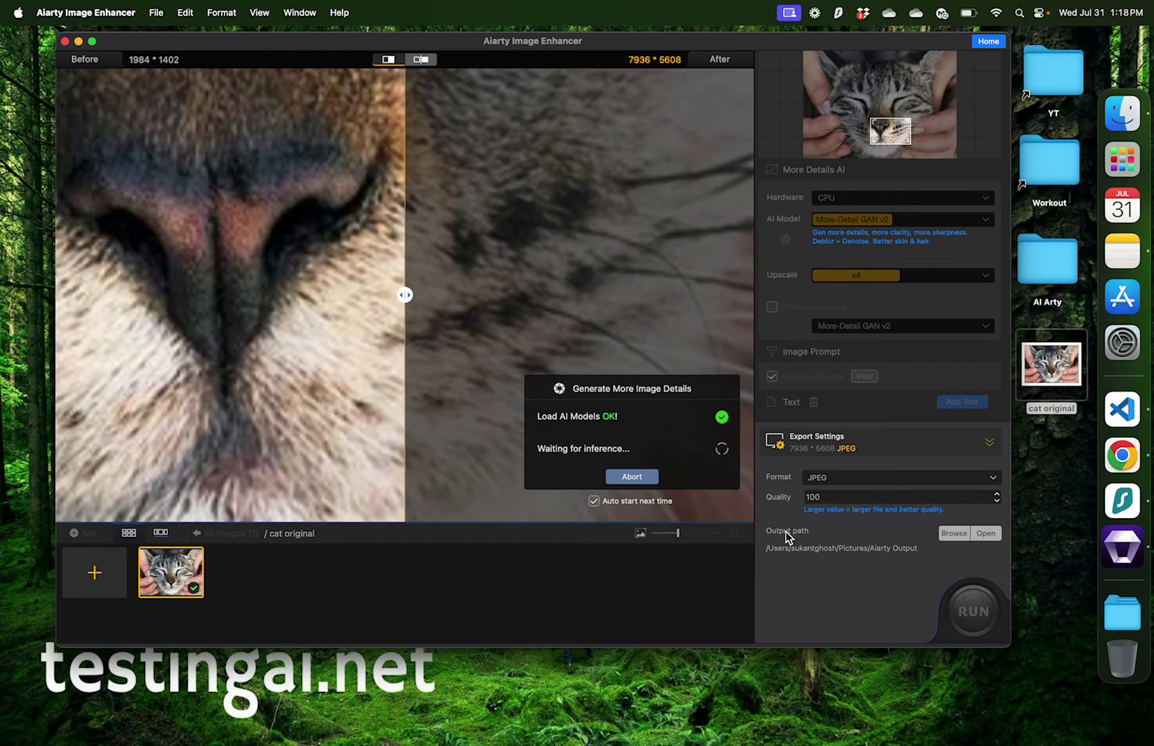
left_click(955, 534)
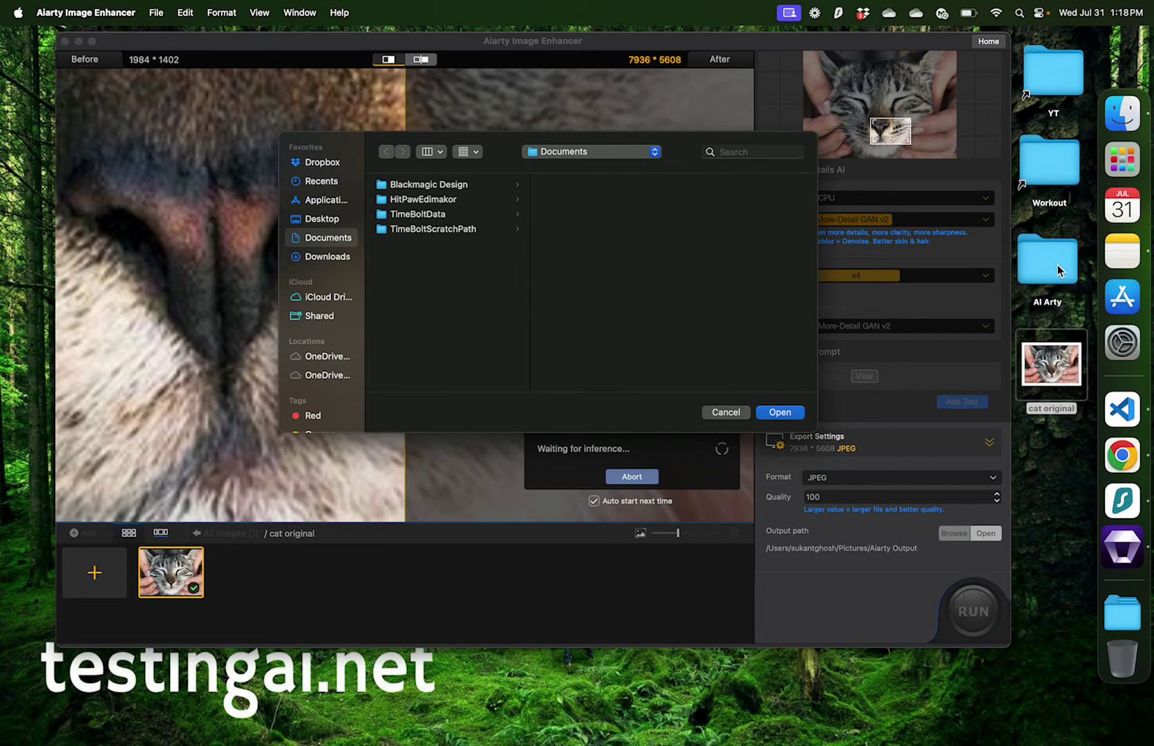
left_click(341, 219)
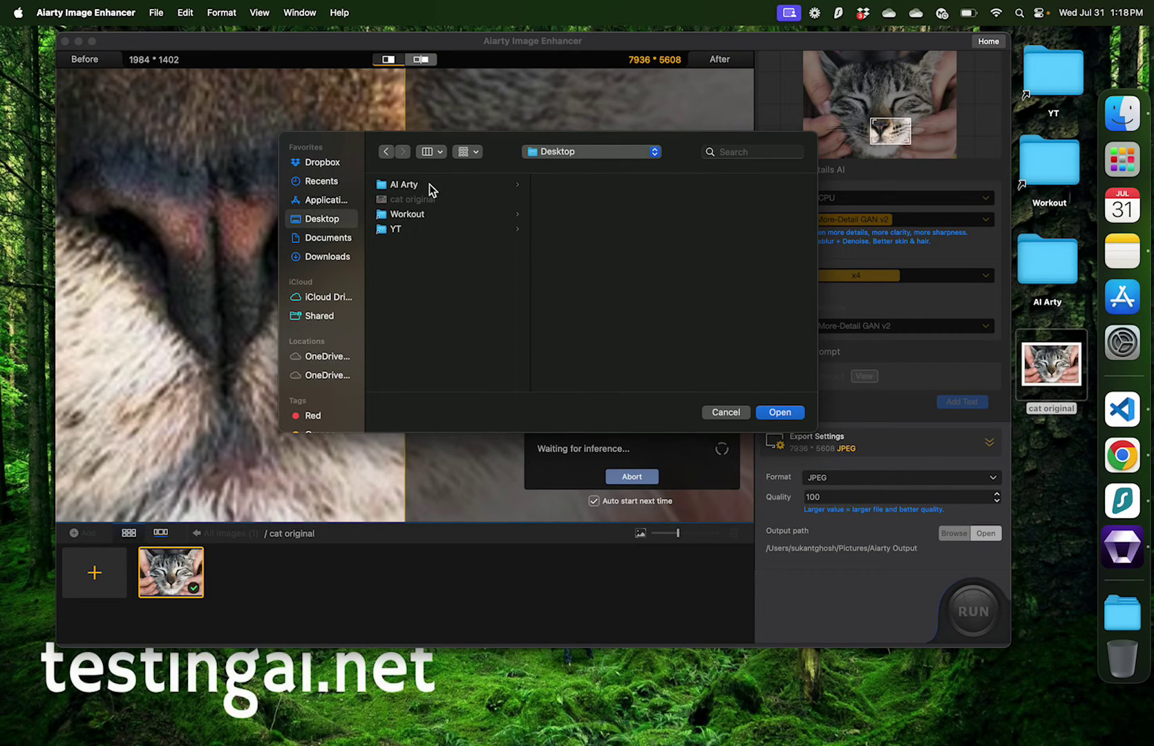
left_click(432, 185)
left_click(791, 414)
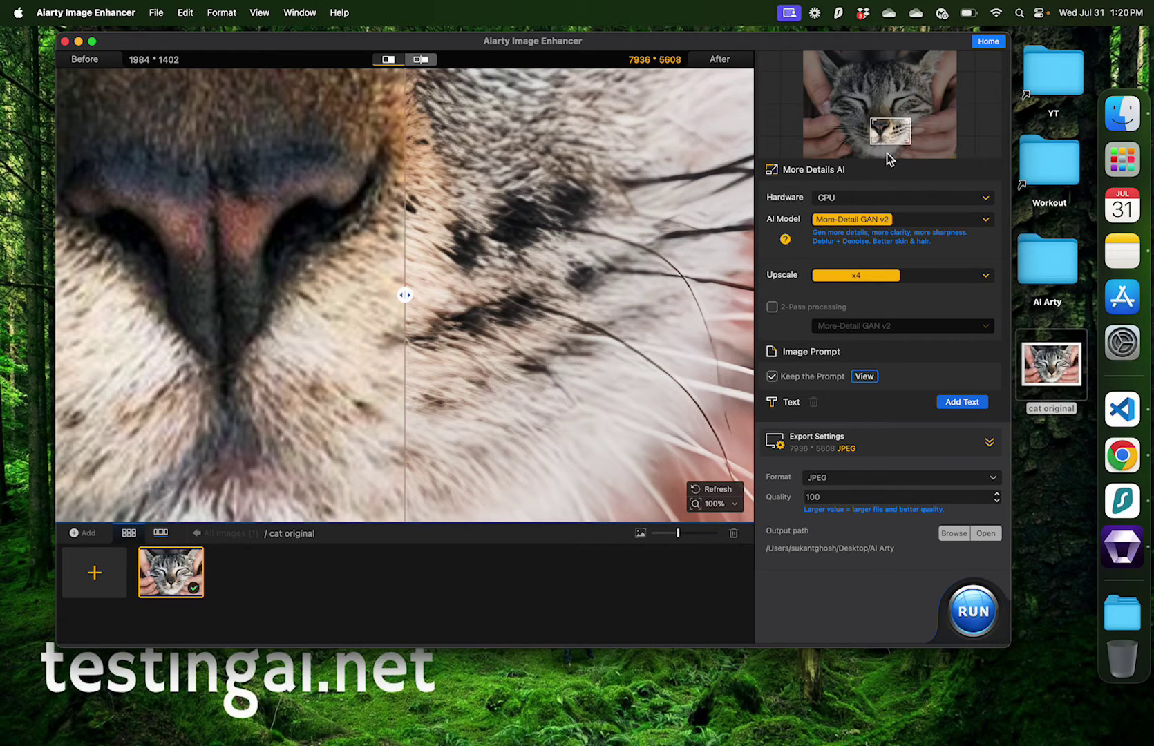
Pan the enhanced cat preview and slide the before/after split to compare the fur
left_click_drag(891, 131, 845, 152)
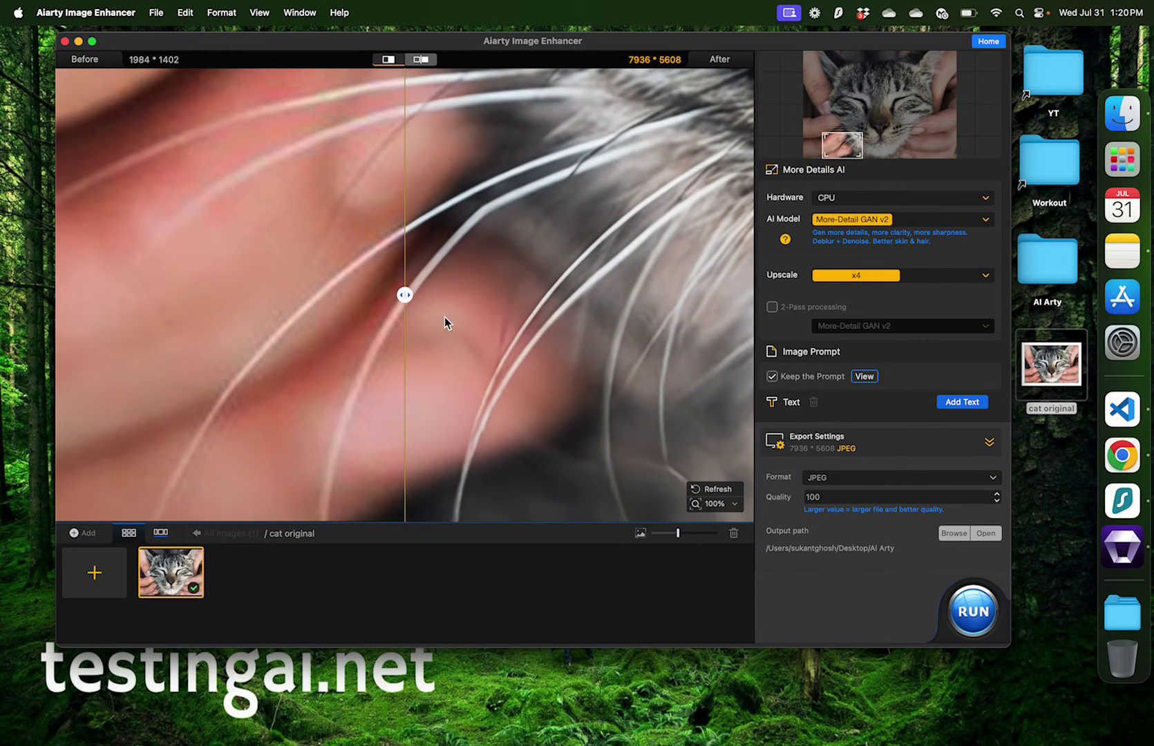
left_click_drag(405, 295, 656, 332)
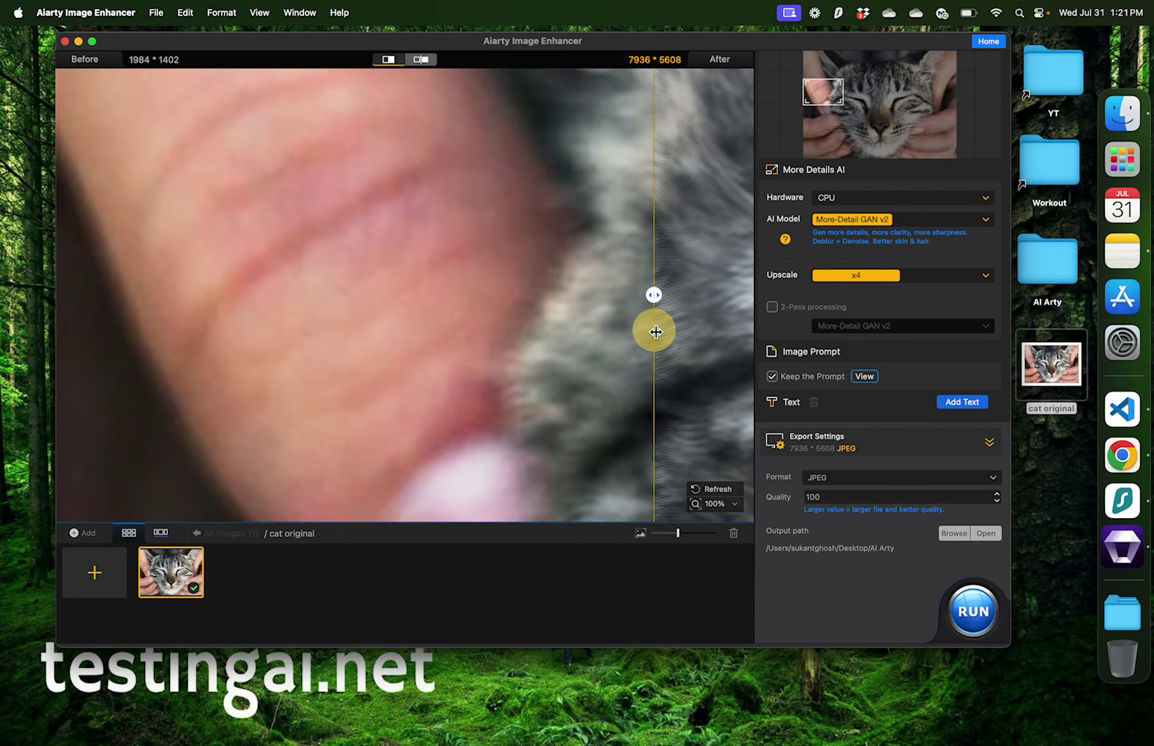
left_click_drag(655, 332, 486, 360)
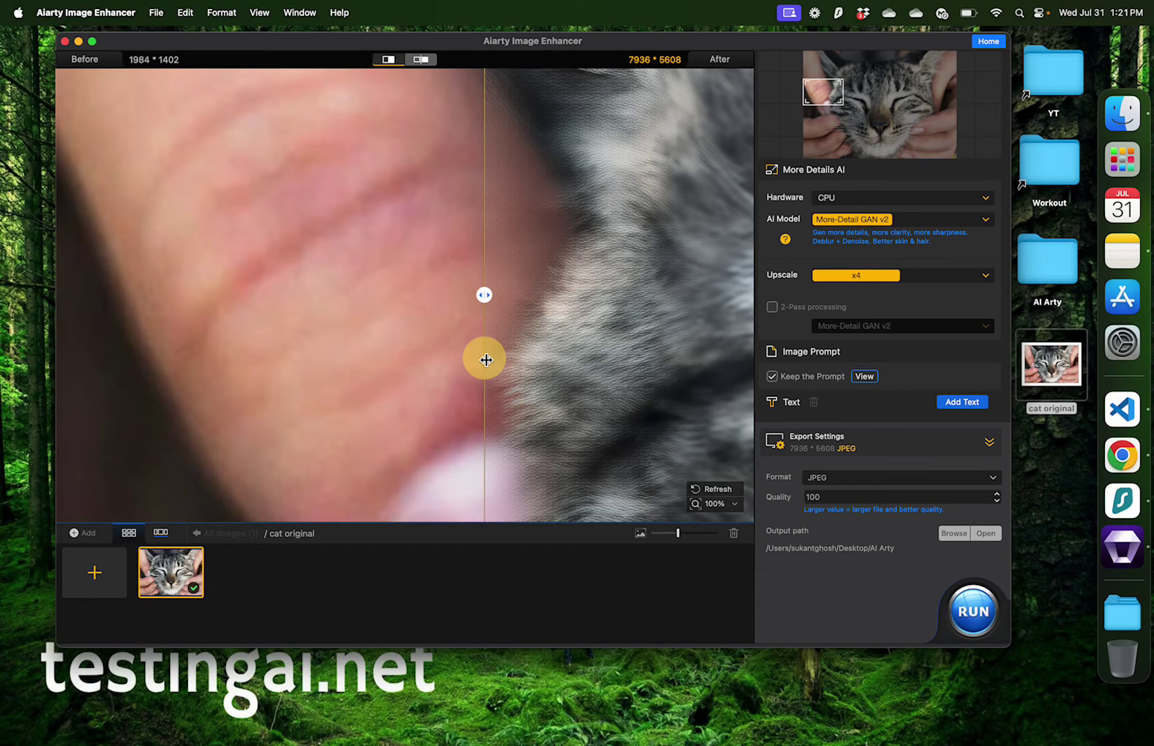
scroll(612, 310, "right", 5)
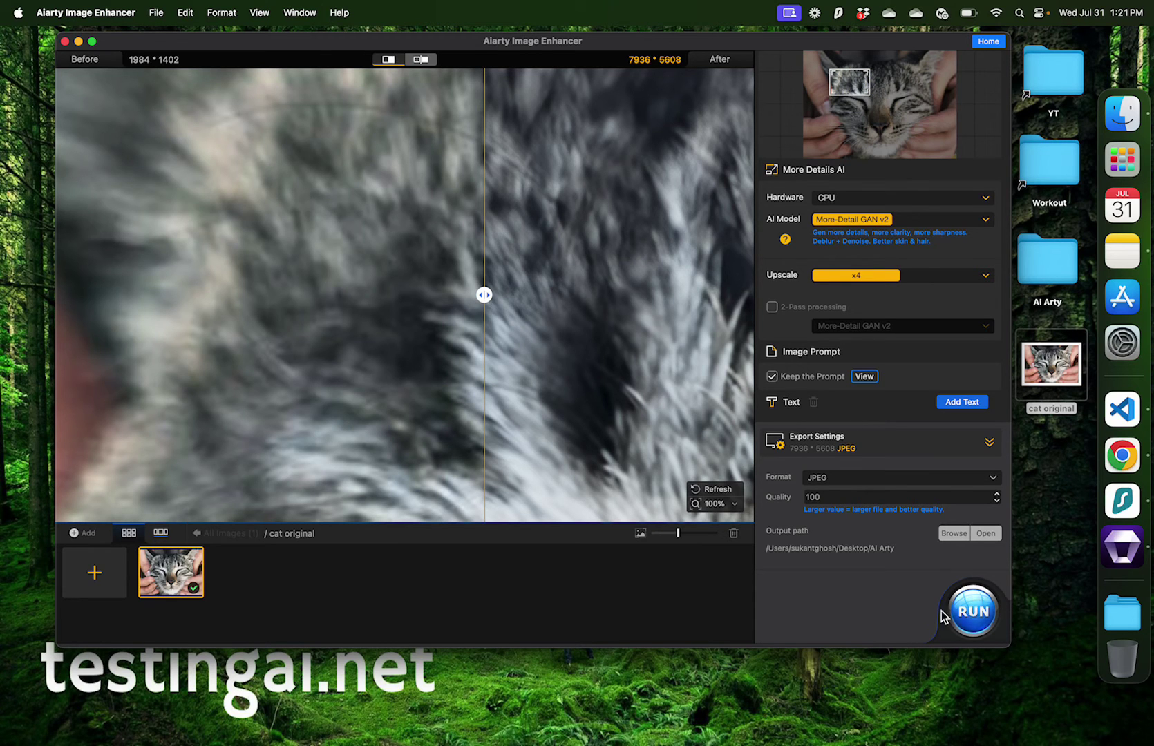
Export the cat and preview the 28.9 MB x4 JPEG in the AI Arty folder
left_click(980, 624)
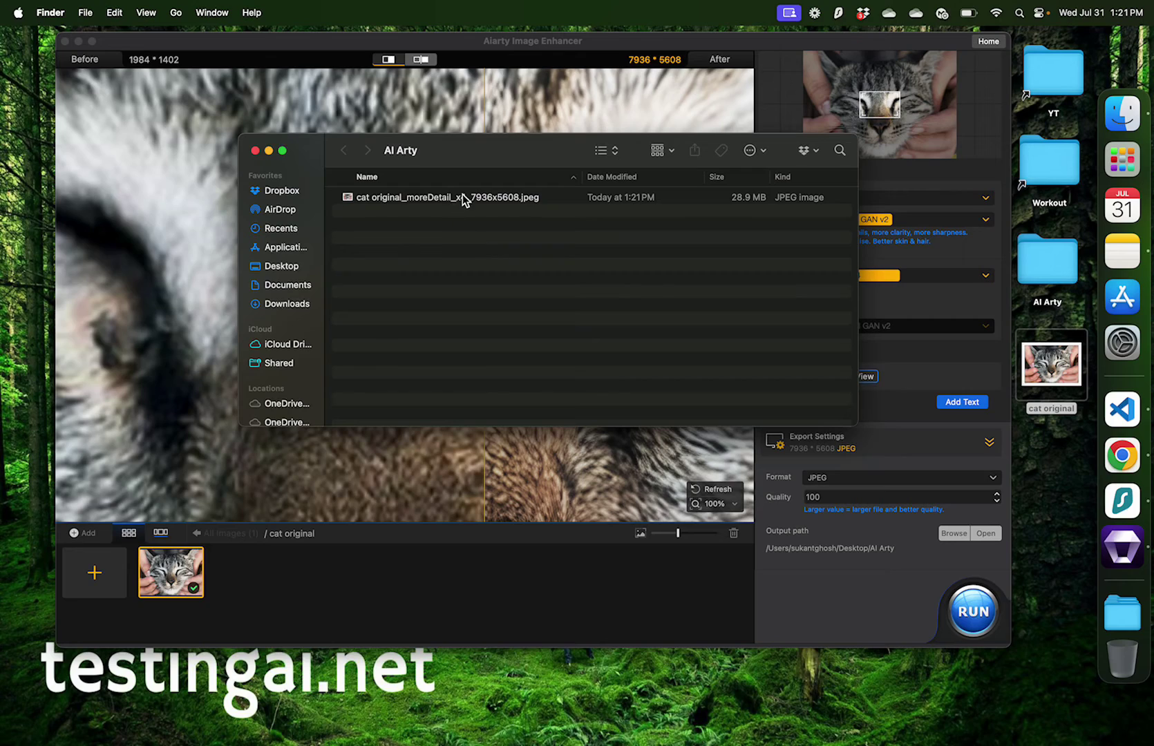
left_click(464, 197)
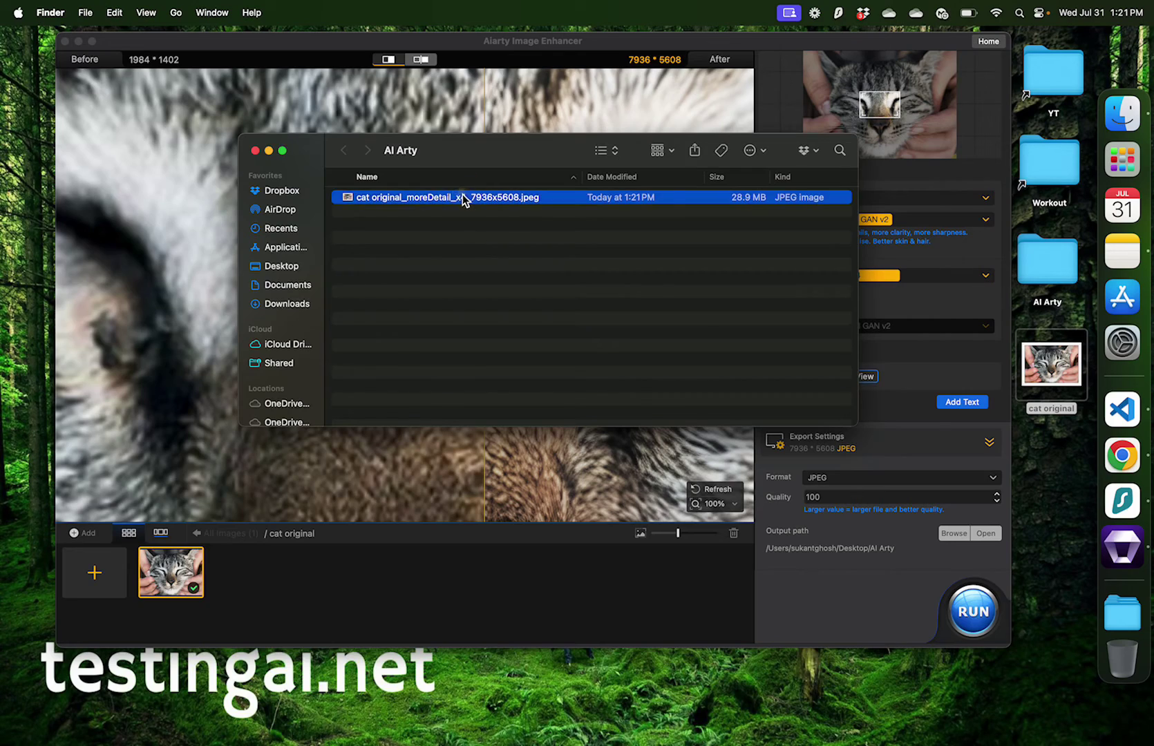
key("space")
key("space")
Move 'cat original' into AI Arty, then compare original and upscaled fur in Aiarty
left_click_drag(1051, 364, 663, 293)
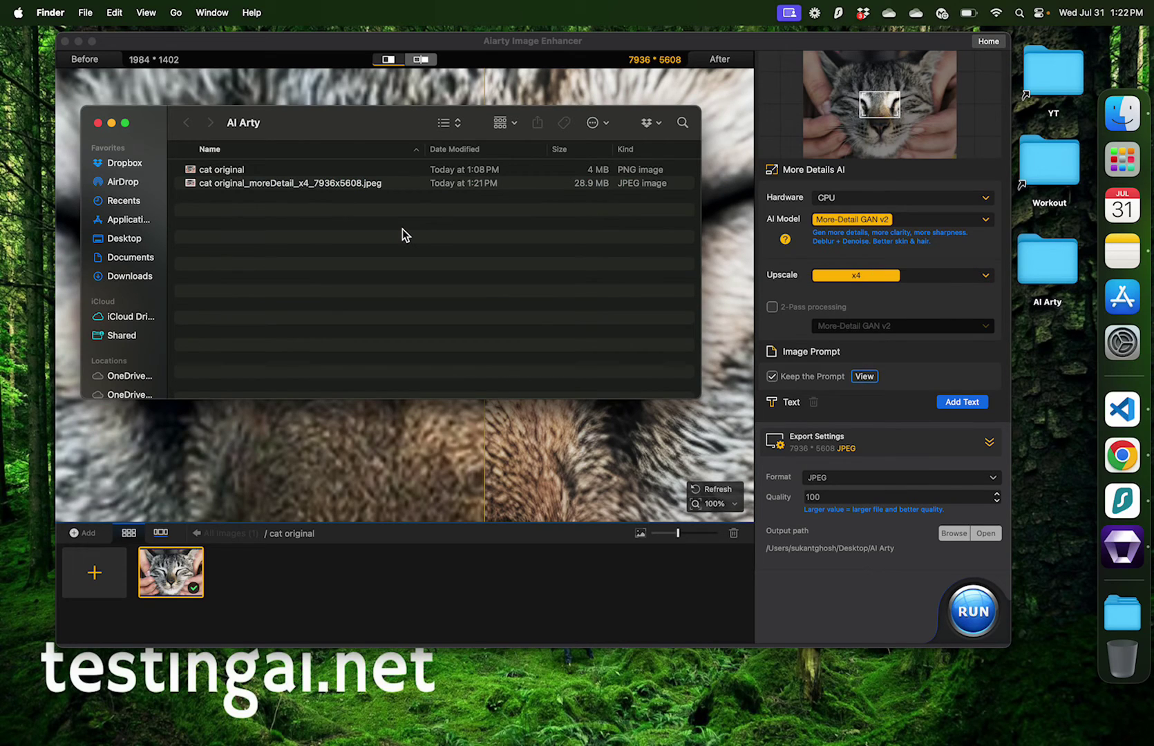
left_click(795, 603)
left_click_drag(482, 294, 385, 297)
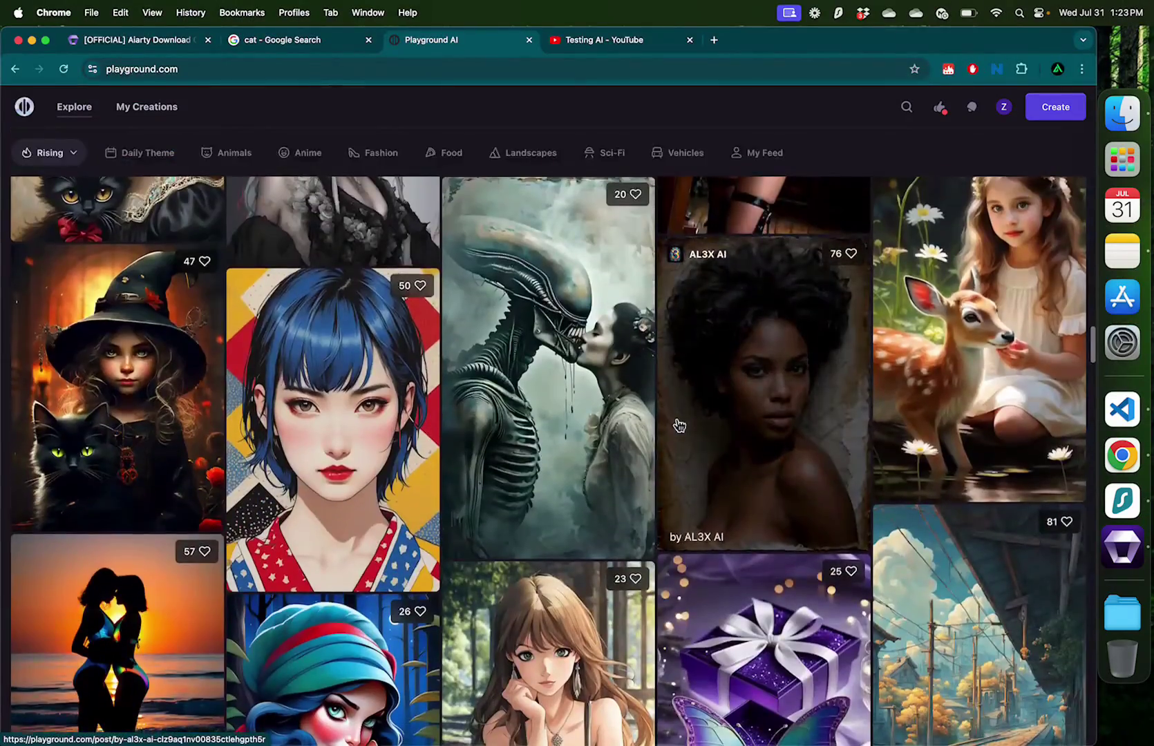
Download the horse-galloping-at-sunset image from the Playground AI Explore feed
scroll(679, 425, "down", 5)
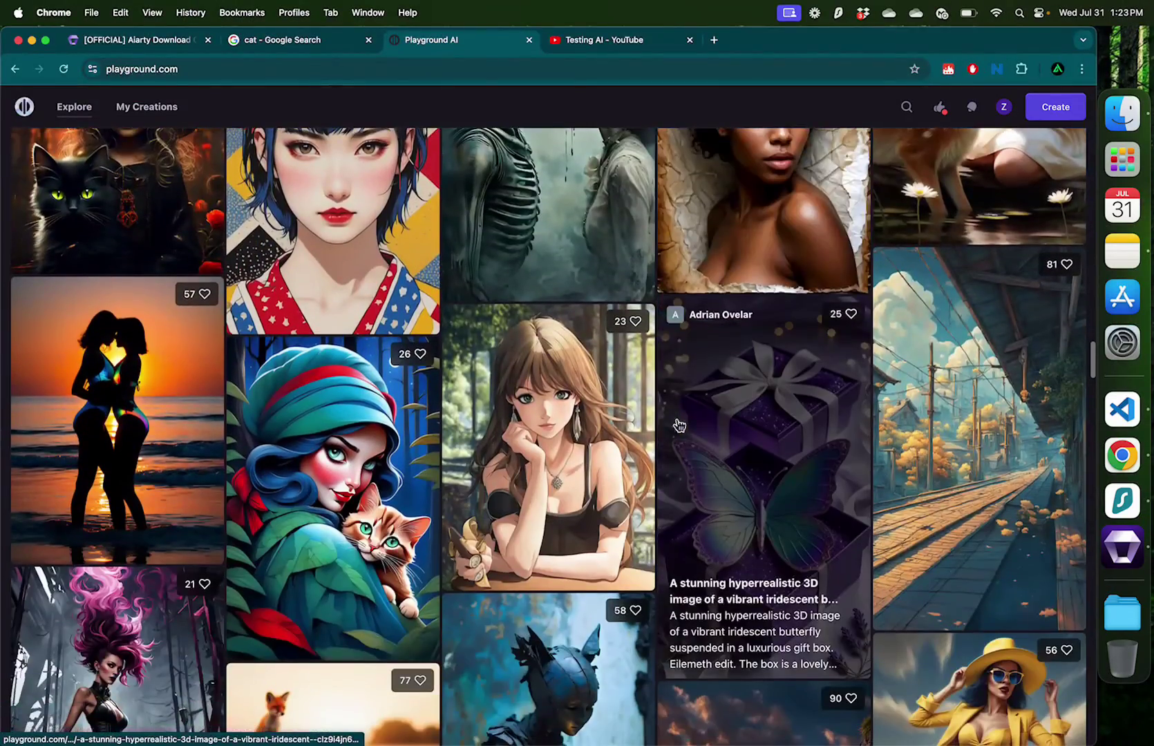
scroll(680, 425, "down", 3)
scroll(679, 425, "down", 3)
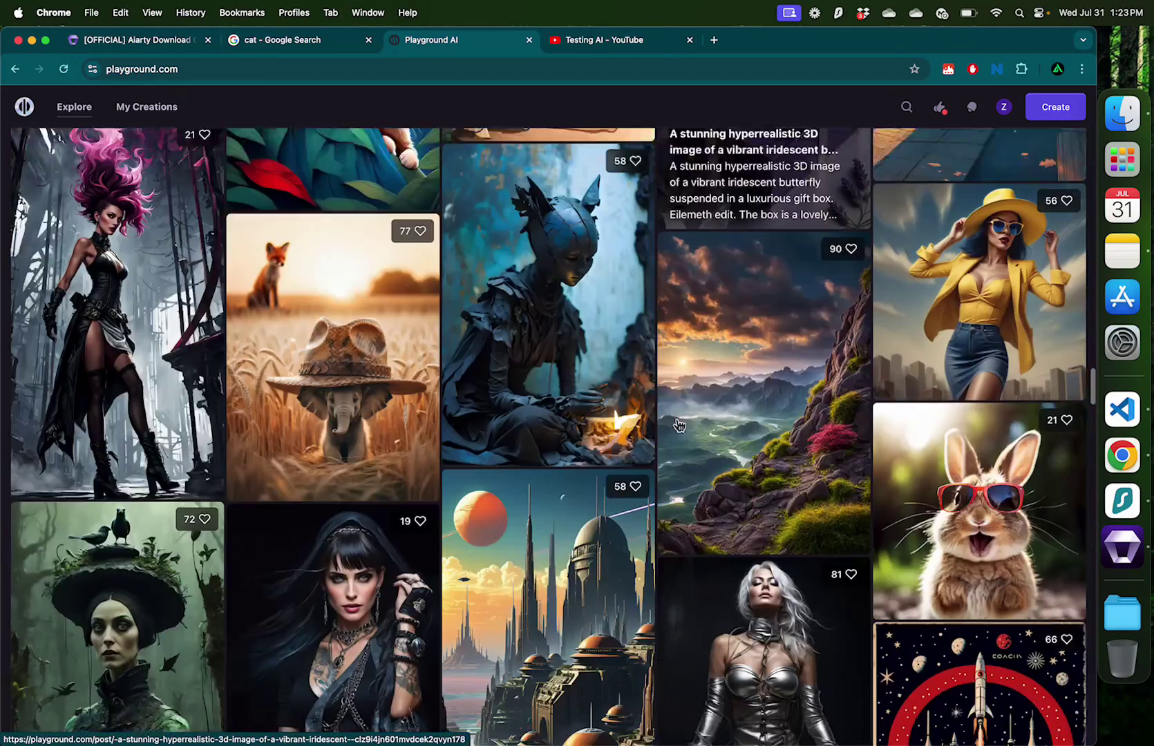
scroll(680, 425, "down", 4)
scroll(680, 425, "down", 5)
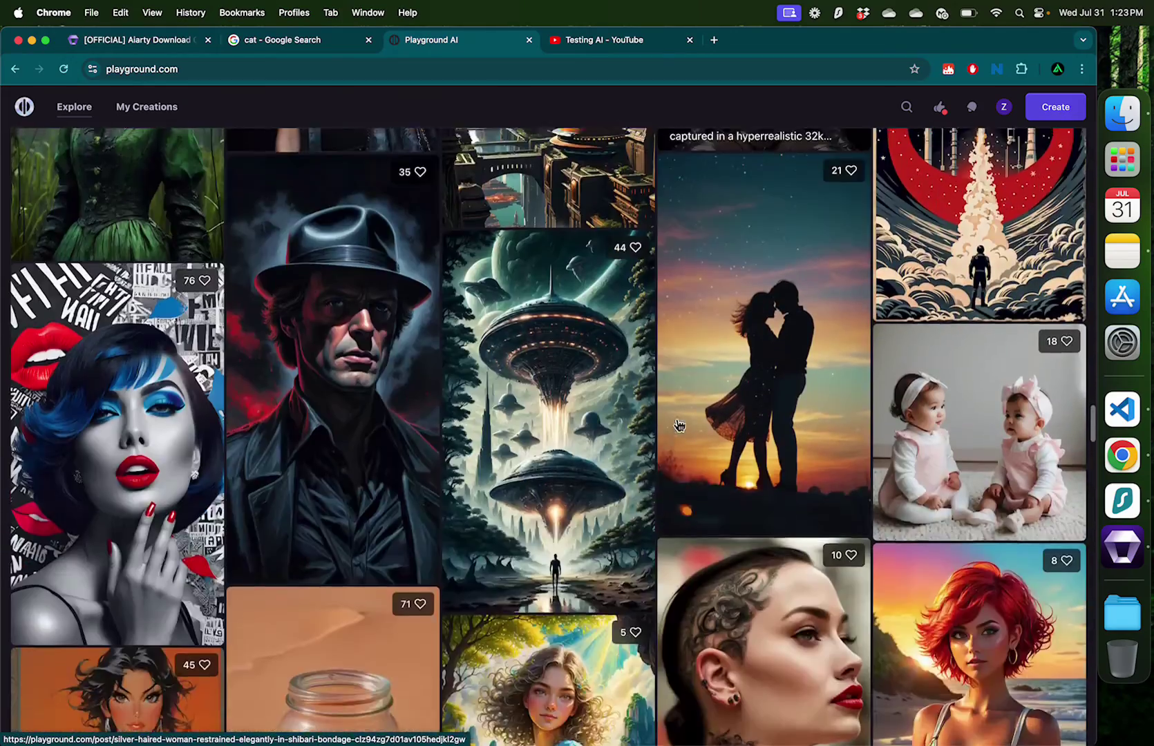
scroll(680, 425, "down", 5)
left_click(1004, 335)
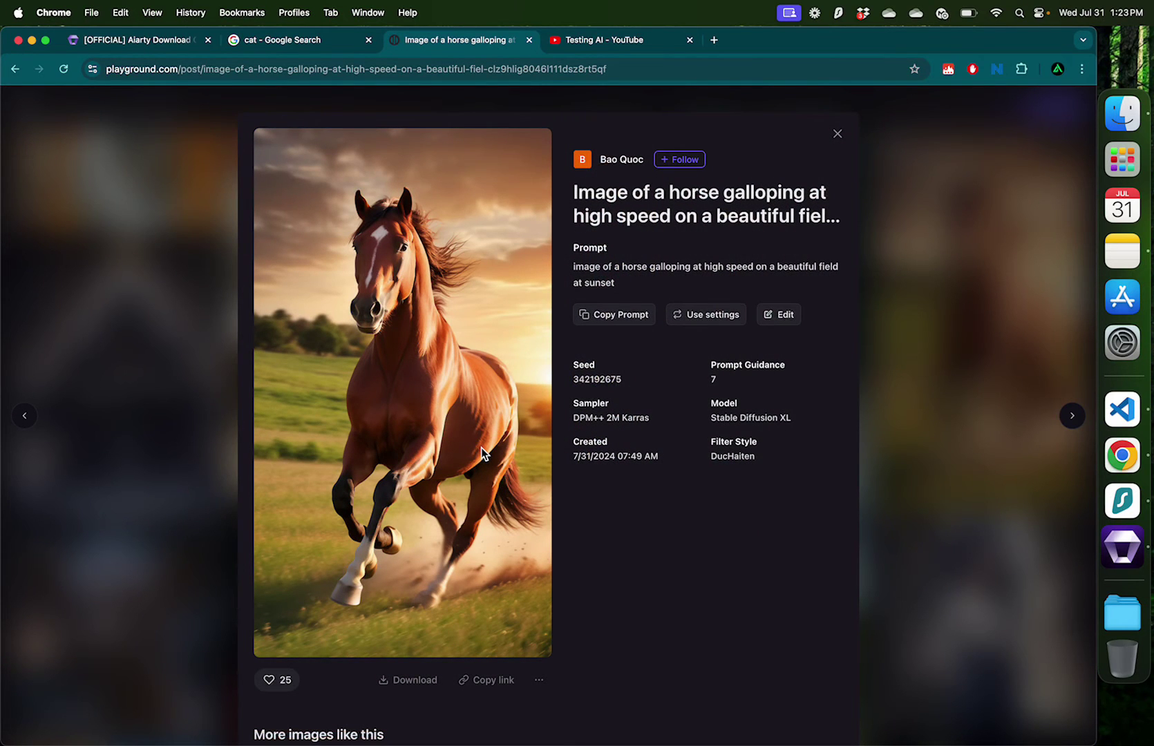
left_click(410, 683)
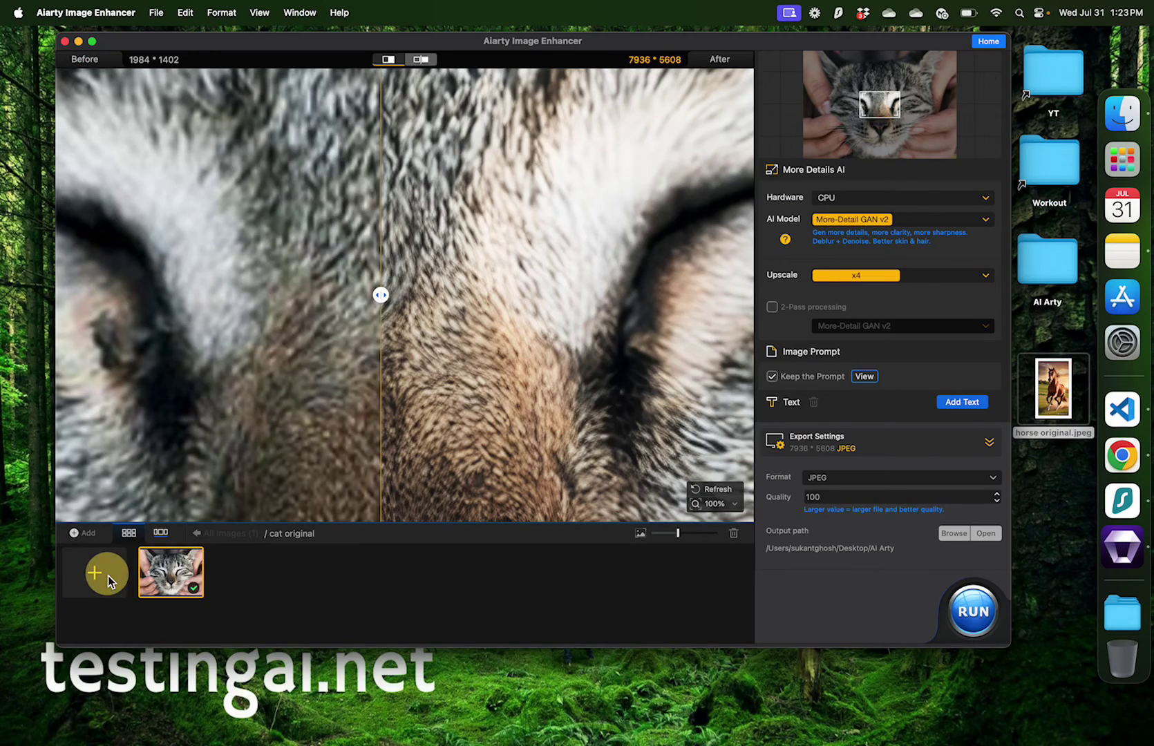
Add 'horse original.jpeg', abort the auto-started enhancement, and switch the model to Smooth Diff v2
left_click(108, 575)
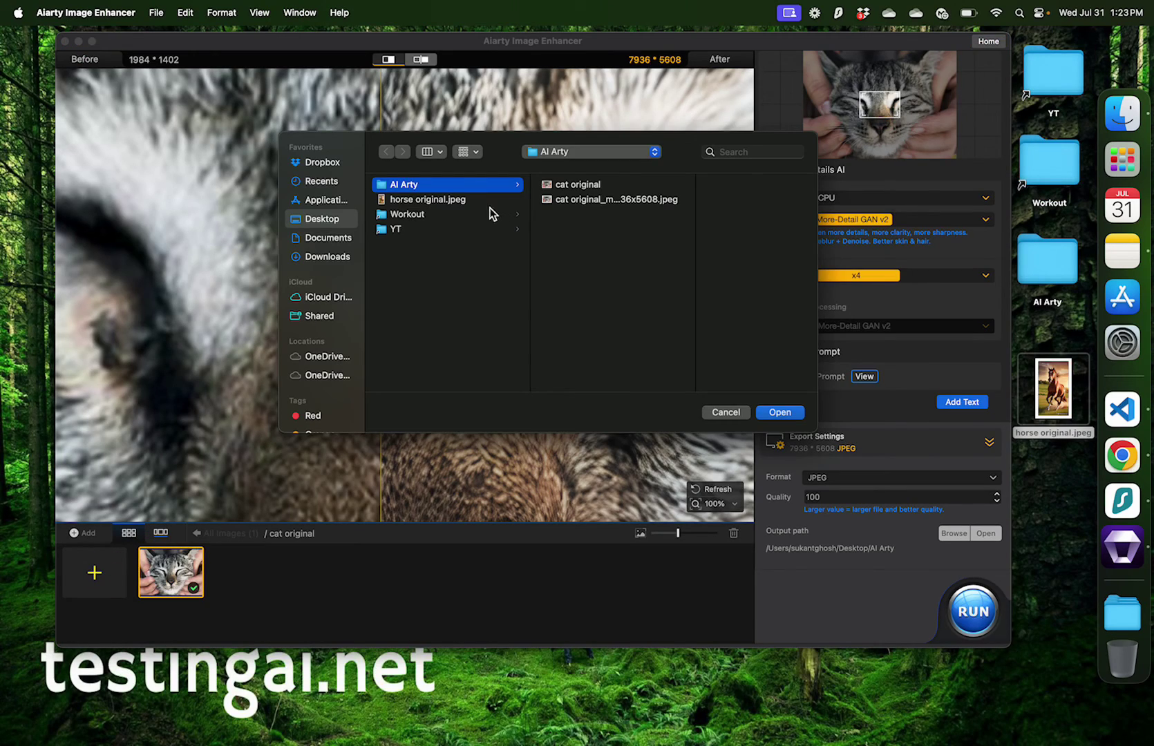
left_click(468, 203)
double_click(468, 203)
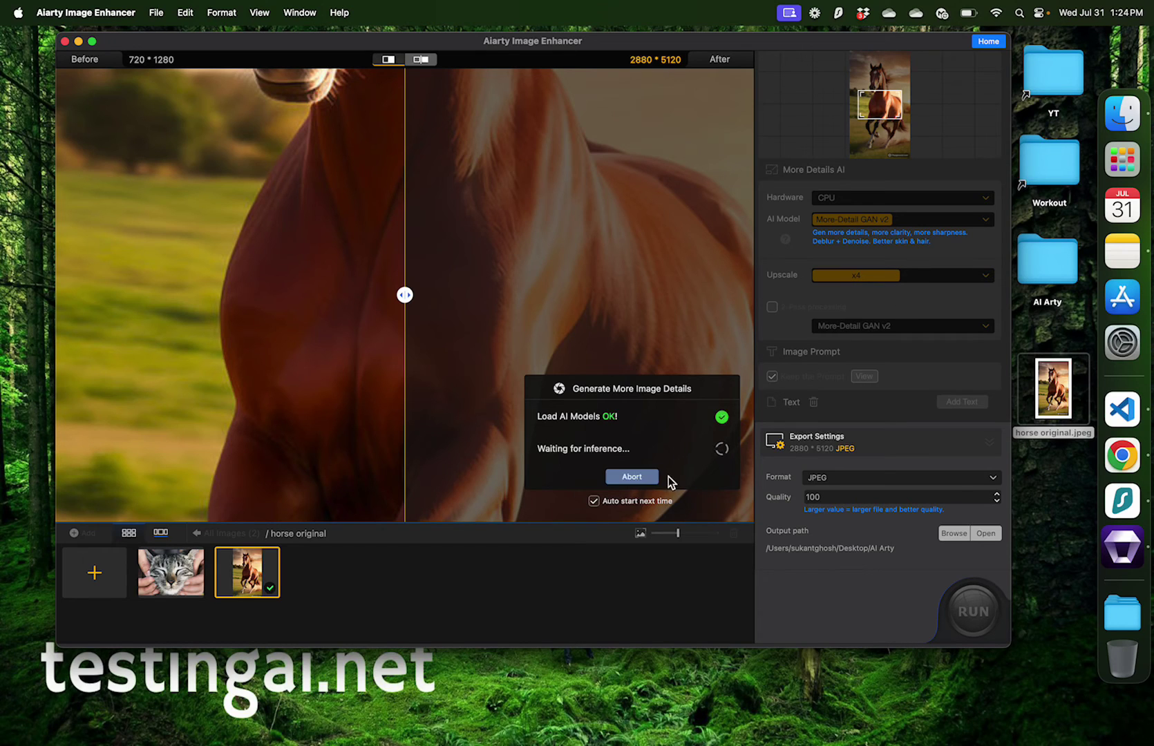
left_click(642, 478)
left_click(944, 220)
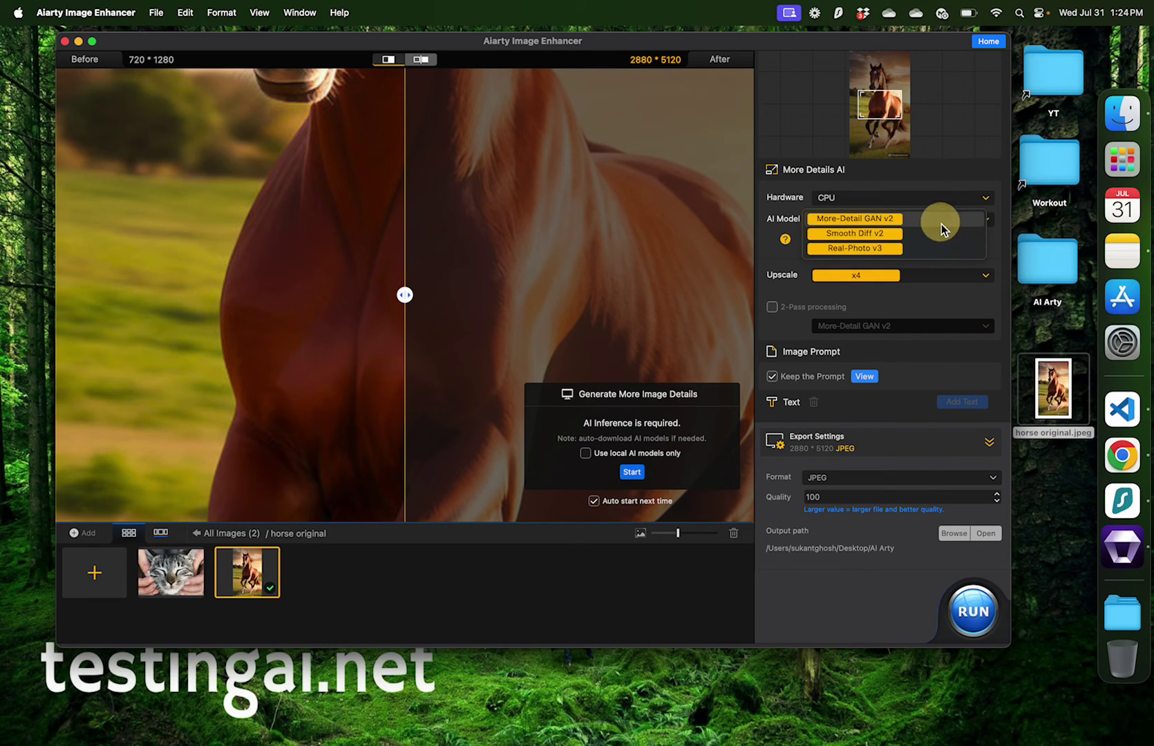
left_click(880, 235)
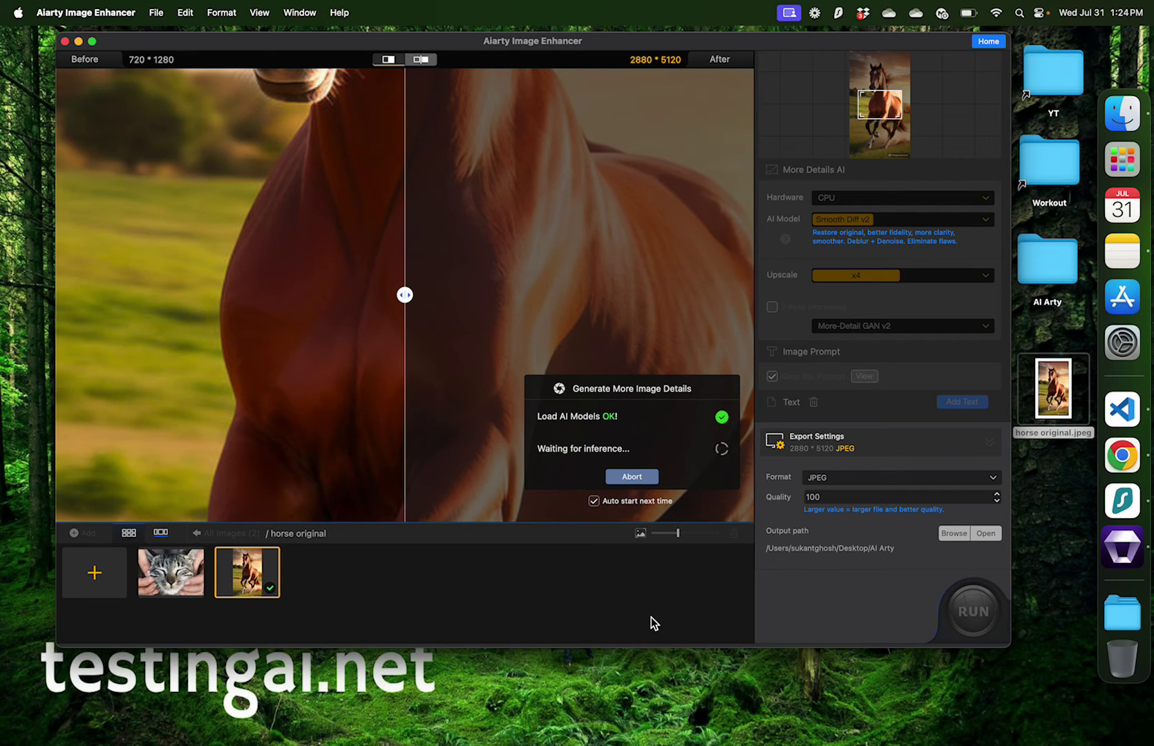
Compare the 4x Smooth Diff horse with the original across its head, eye and legs, then check the upscale factors
mouse_move(880, 103)
left_mouse_down()
mouse_move(878, 76)
mouse_move(885, 84)
left_mouse_up()
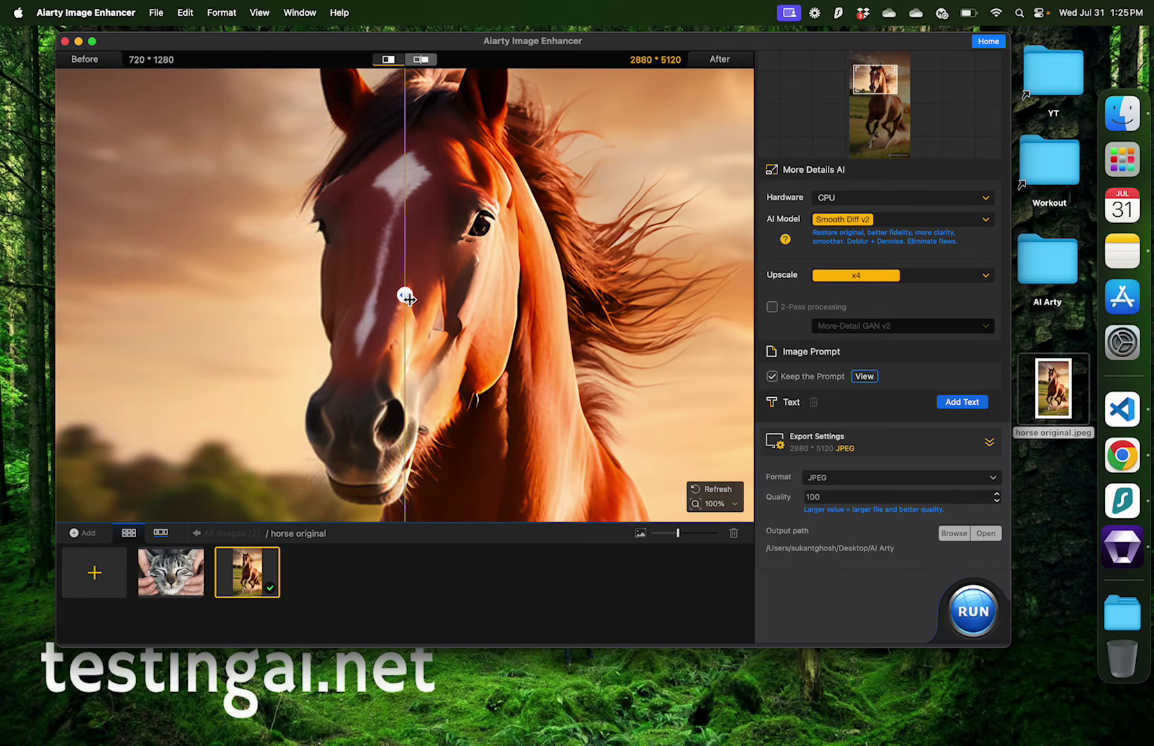
left_click_drag(408, 299, 504, 279)
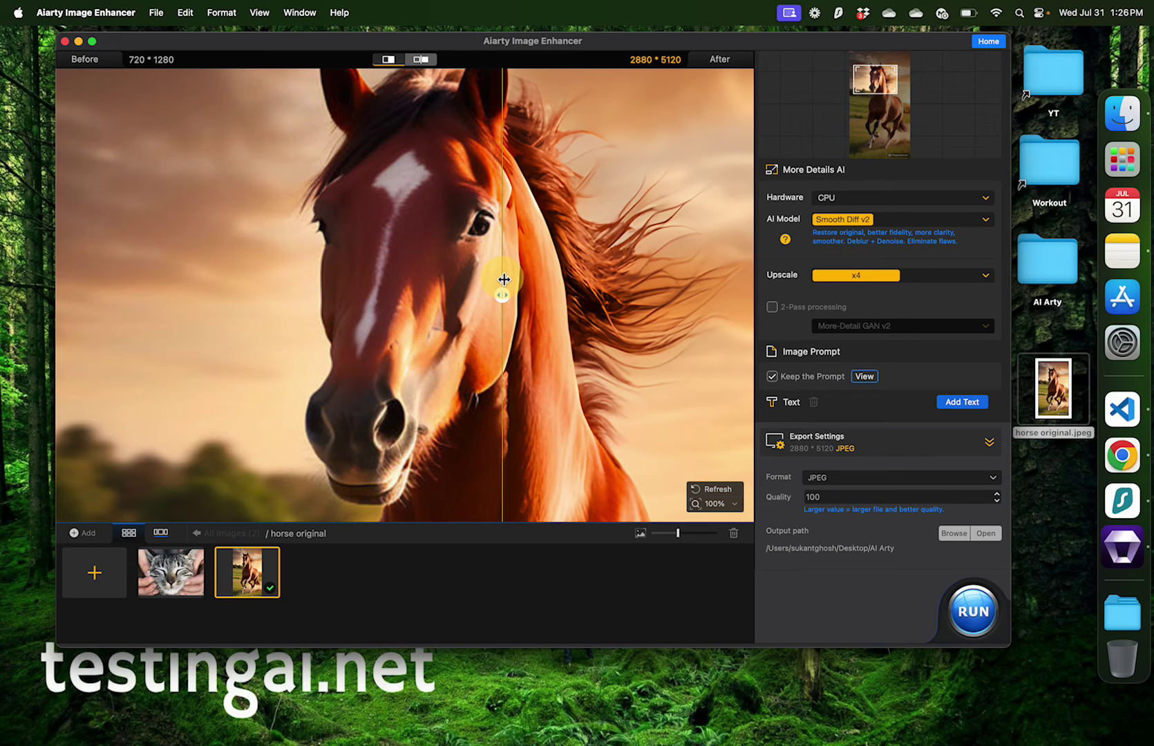
left_click_drag(503, 279, 214, 399)
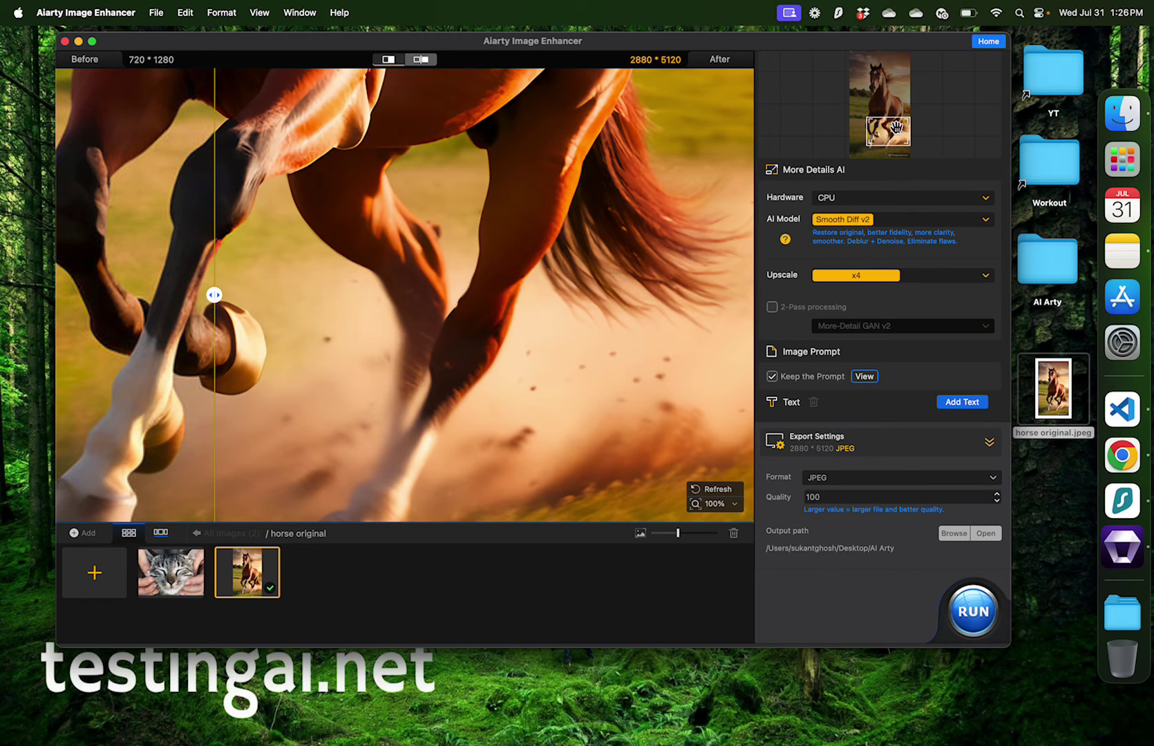
left_click_drag(895, 135, 884, 80)
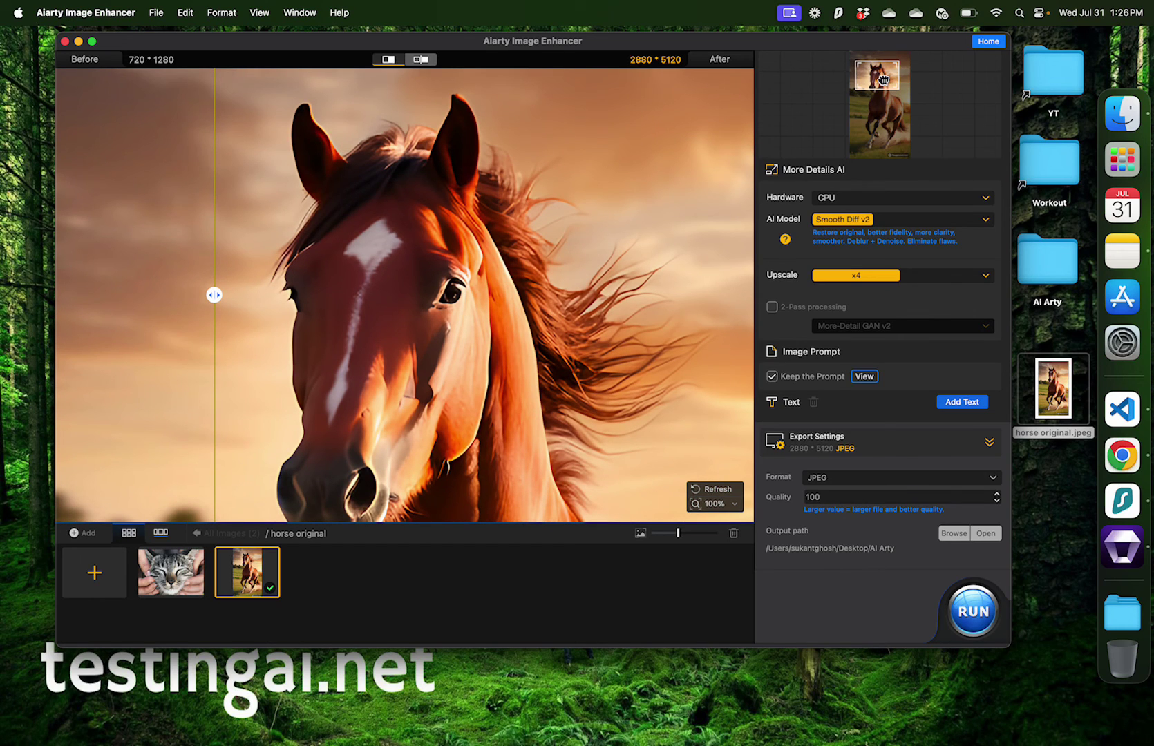
left_click(926, 274)
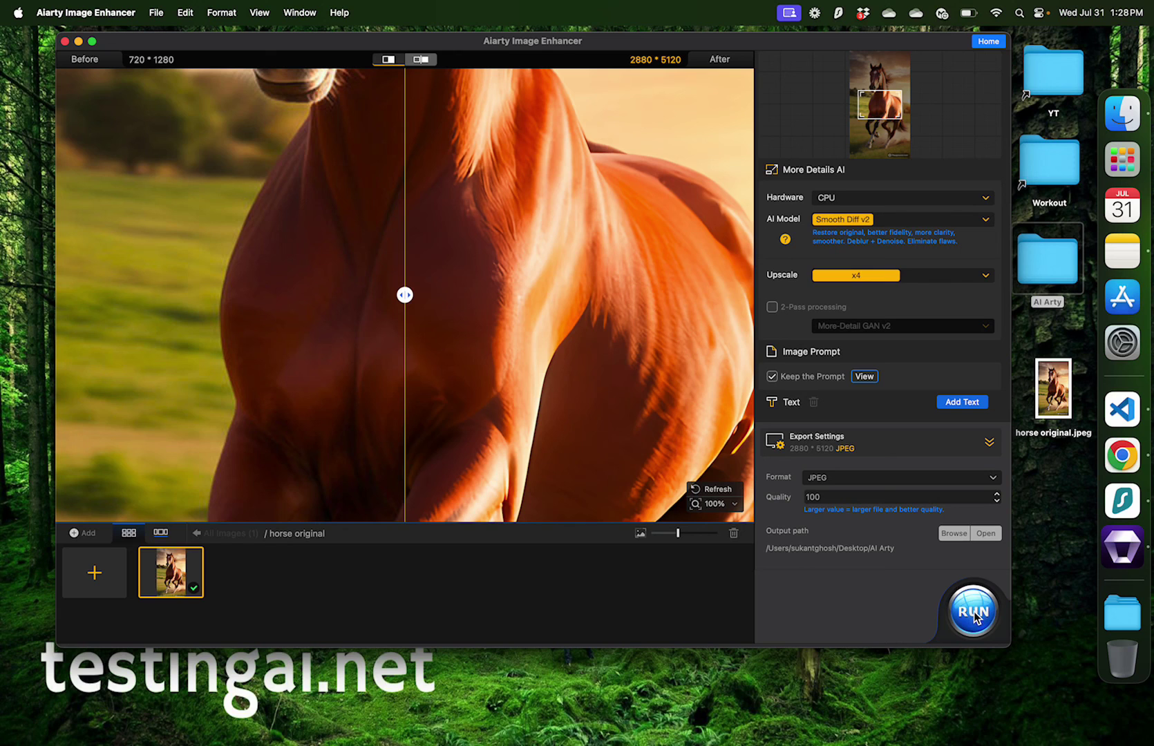
Export the enhanced 2880 × 5120 horse as a JPEG to the AI Arty folder
left_click(973, 613)
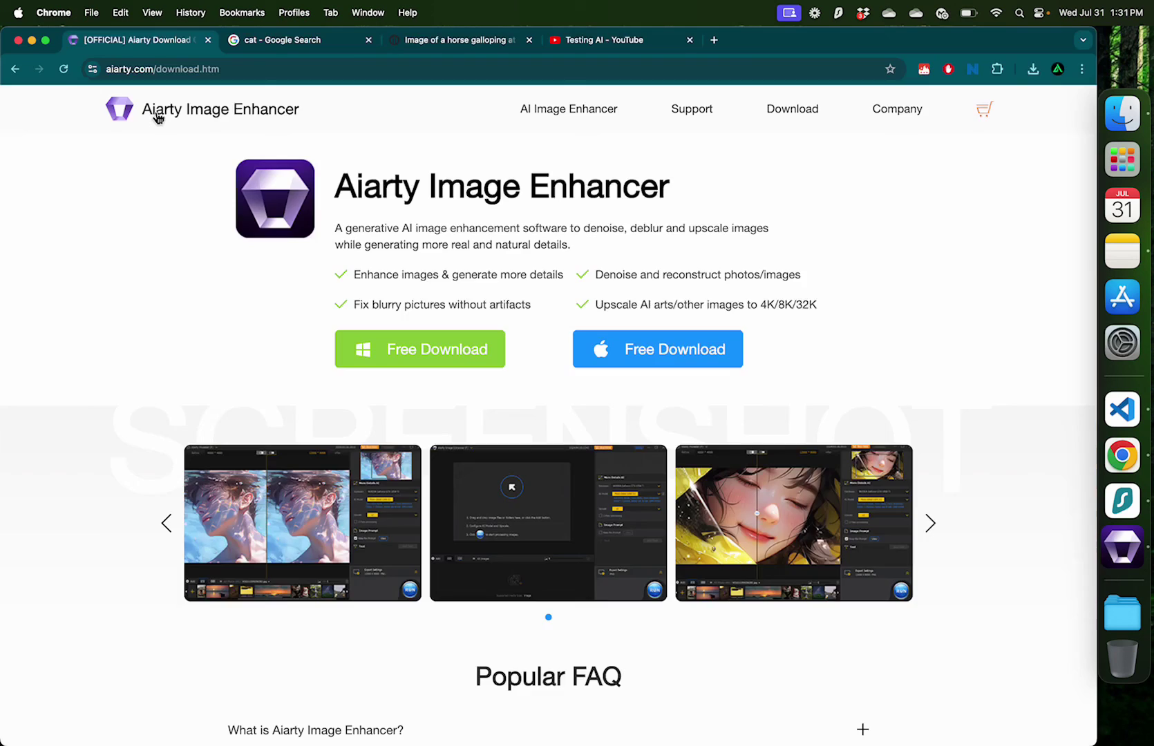
Load the Aiarty Image Enhancer homepage on aiarty.com in Chrome
left_click(154, 115)
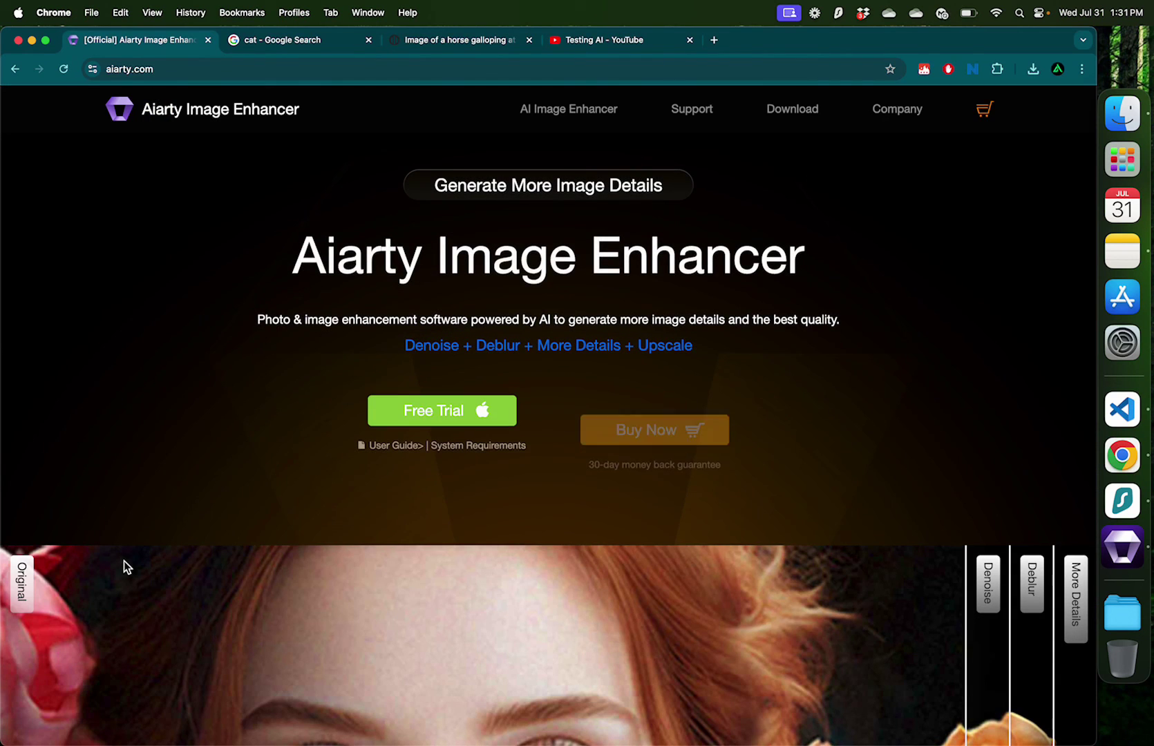
Scroll the aiarty.com homepage past the portrait to the More Details bee before/after comparison
scroll(166, 441, "down", 5)
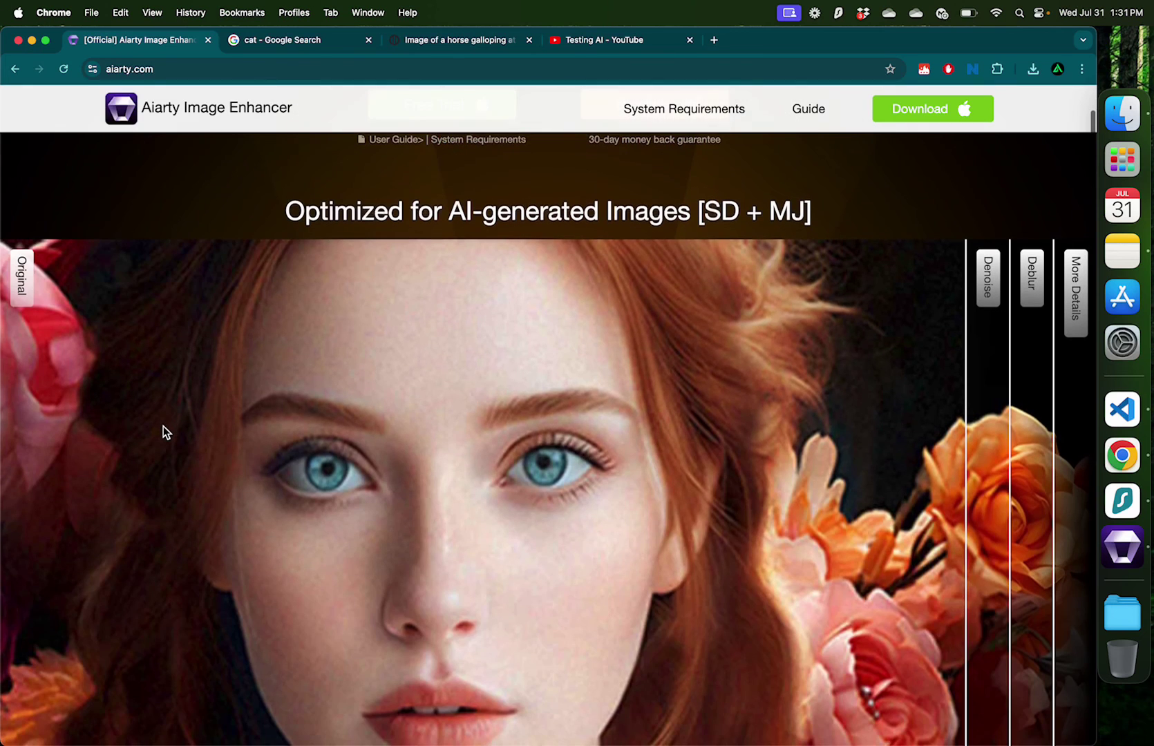
scroll(163, 427, "down", 3)
scroll(163, 426, "down", 6)
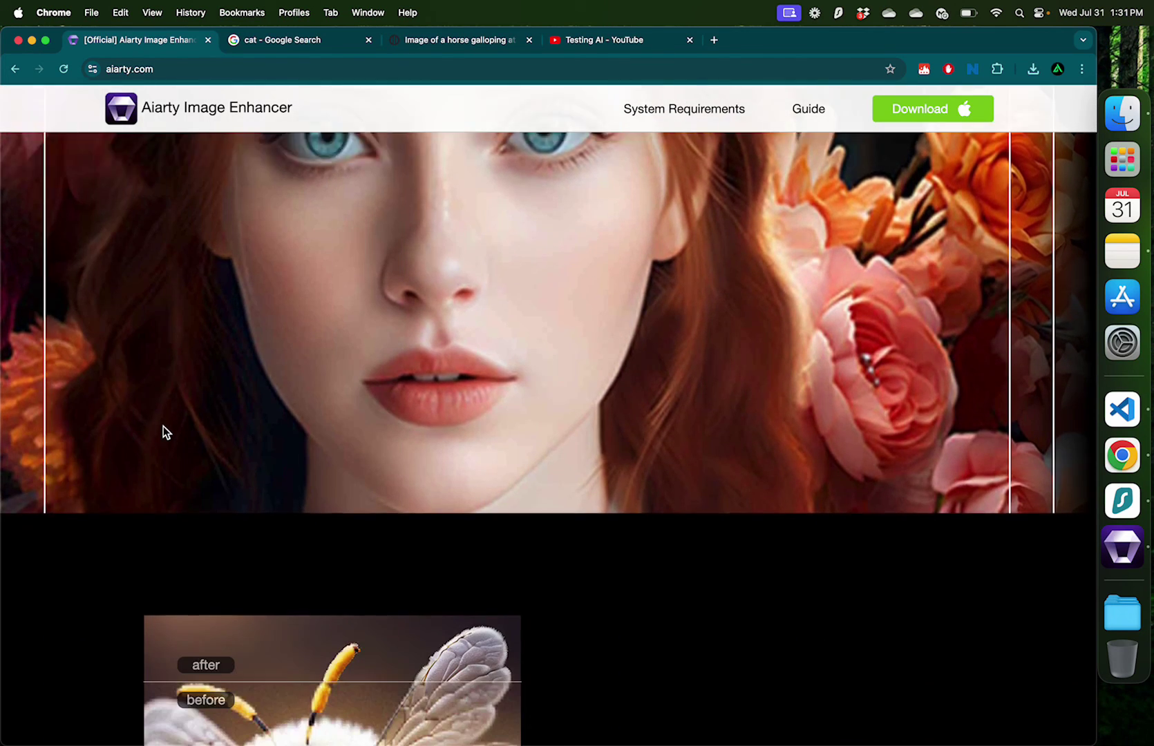
scroll(163, 426, "down", 4)
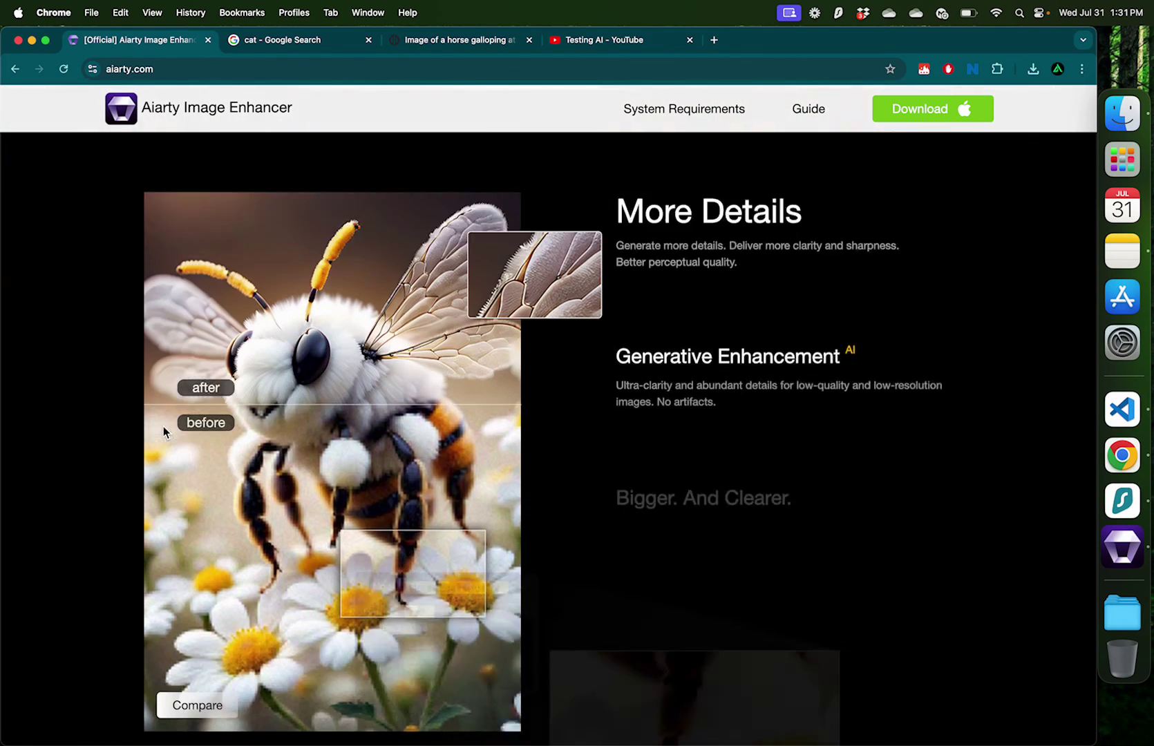